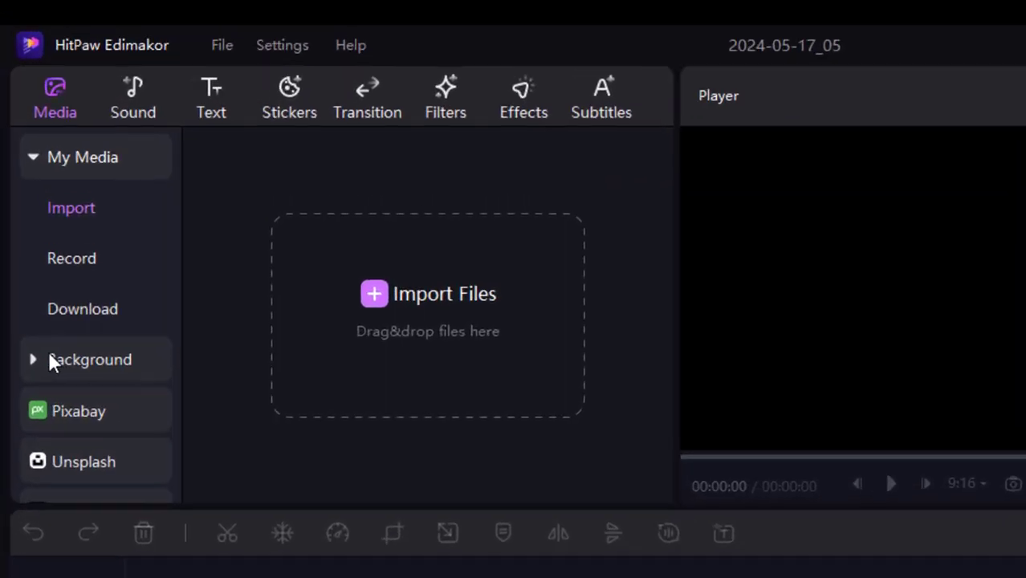
Browse past the built-in backgrounds to the Pixabay stock videos and search them for "mountain".
{"action": "left_click", "coordinate": [37, 417]}
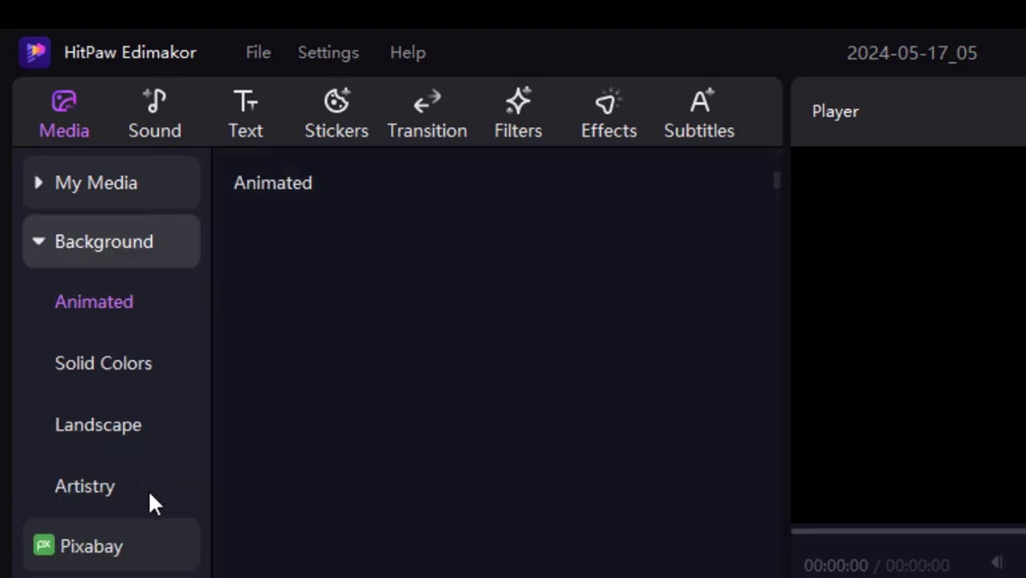
{"action": "scroll", "coordinate": [144, 426], "scroll_direction": "down", "scroll_amount": 1}
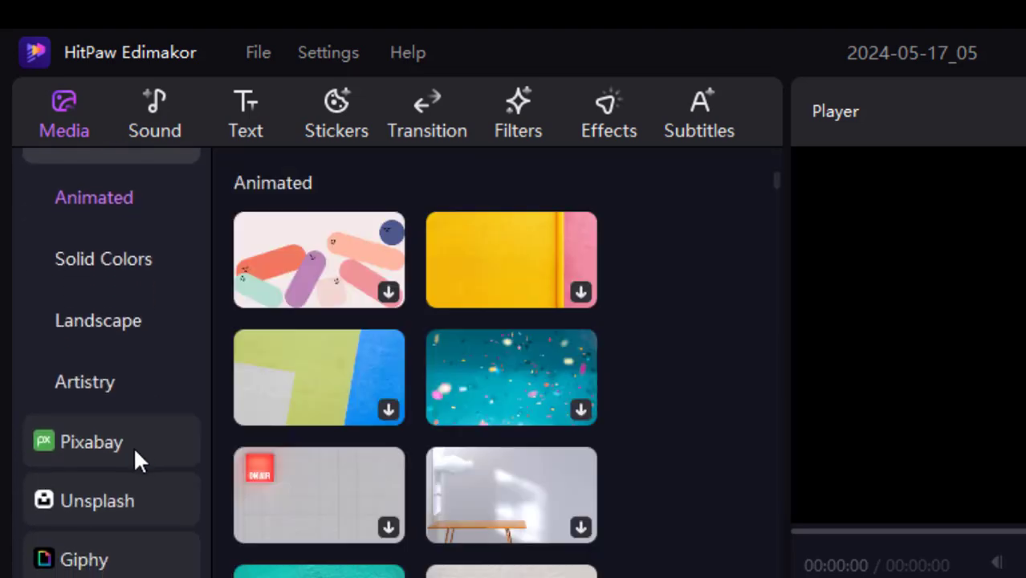
{"action": "left_click", "coordinate": [113, 450]}
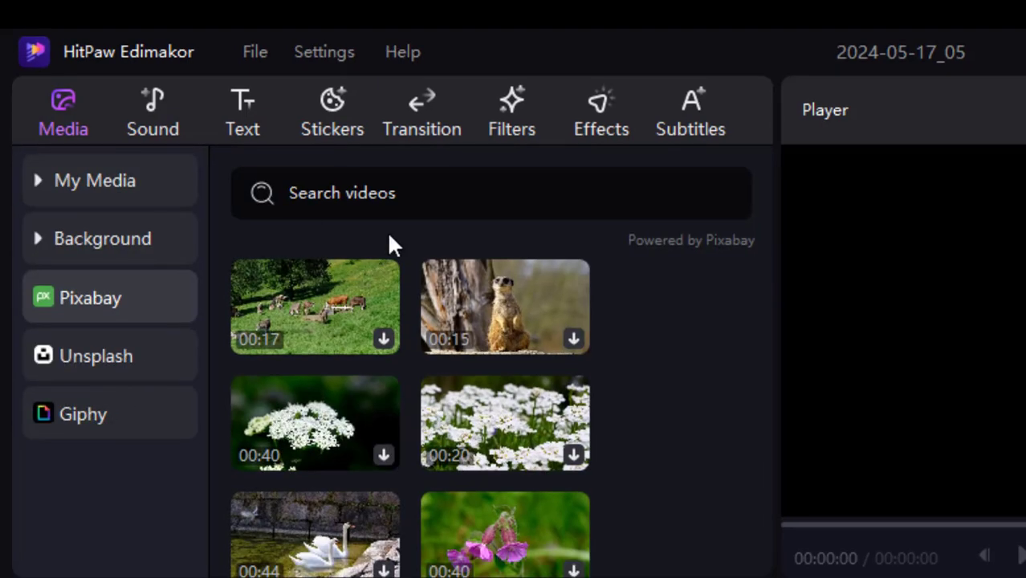
{"action": "left_click", "coordinate": [310, 193]}
{"action": "type", "text": "mountain"}
{"action": "key", "text": "Return"}
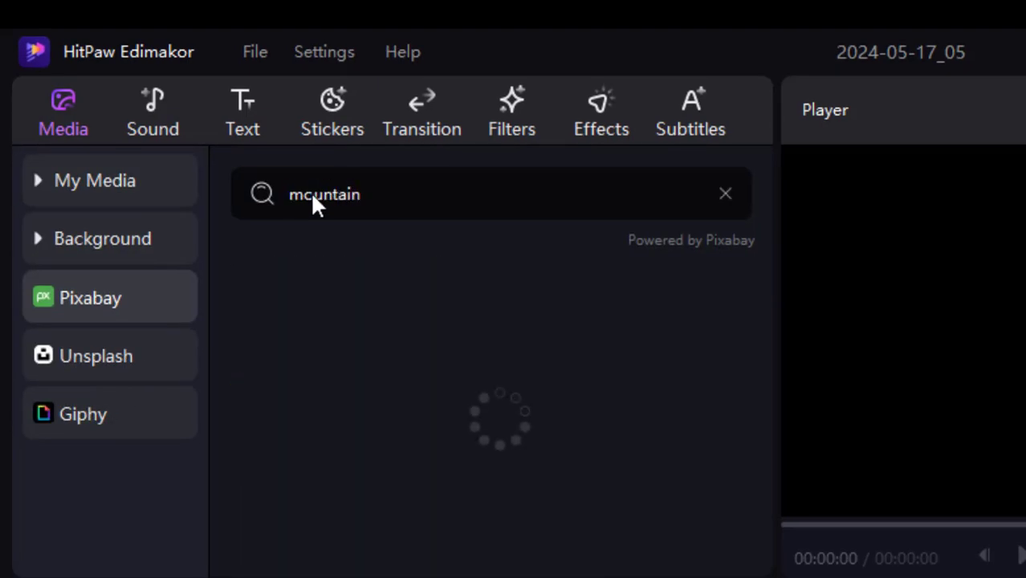
Download the 21-second cloud-covered mountain video and add the 11-second starry mountain video to the timeline.
{"action": "scroll", "coordinate": [402, 430], "scroll_direction": "down", "scroll_amount": 3}
{"action": "scroll", "coordinate": [454, 495], "scroll_direction": "down", "scroll_amount": 2}
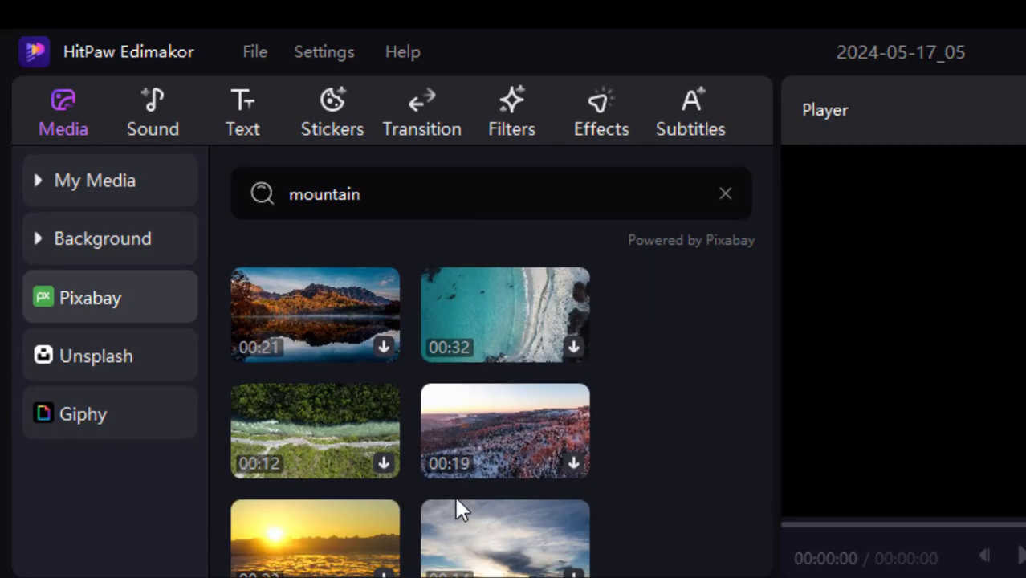
{"action": "scroll", "coordinate": [455, 495], "scroll_direction": "up", "scroll_amount": 5}
{"action": "mouse_move", "coordinate": [309, 313]}
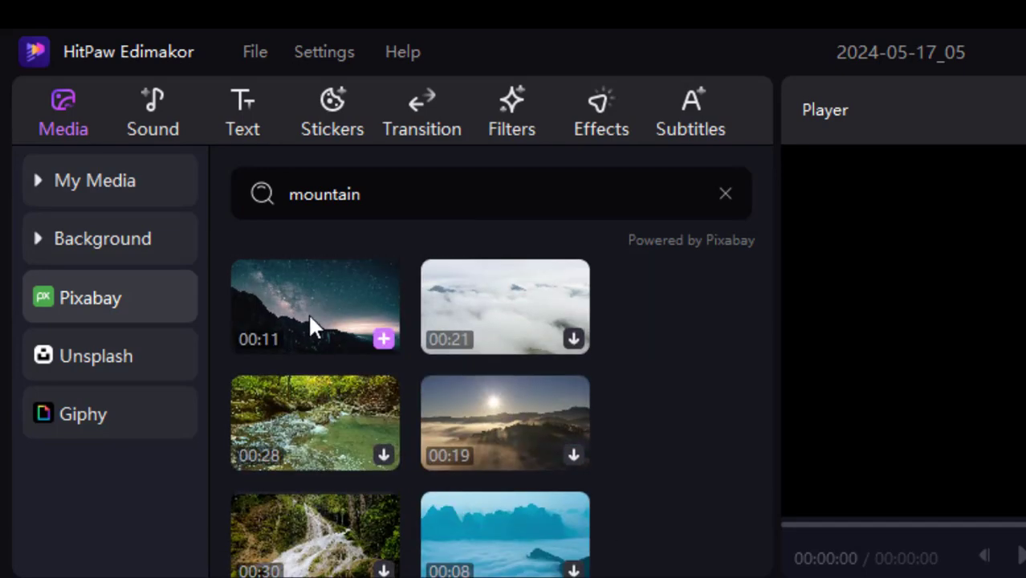
{"action": "left_click", "coordinate": [573, 337]}
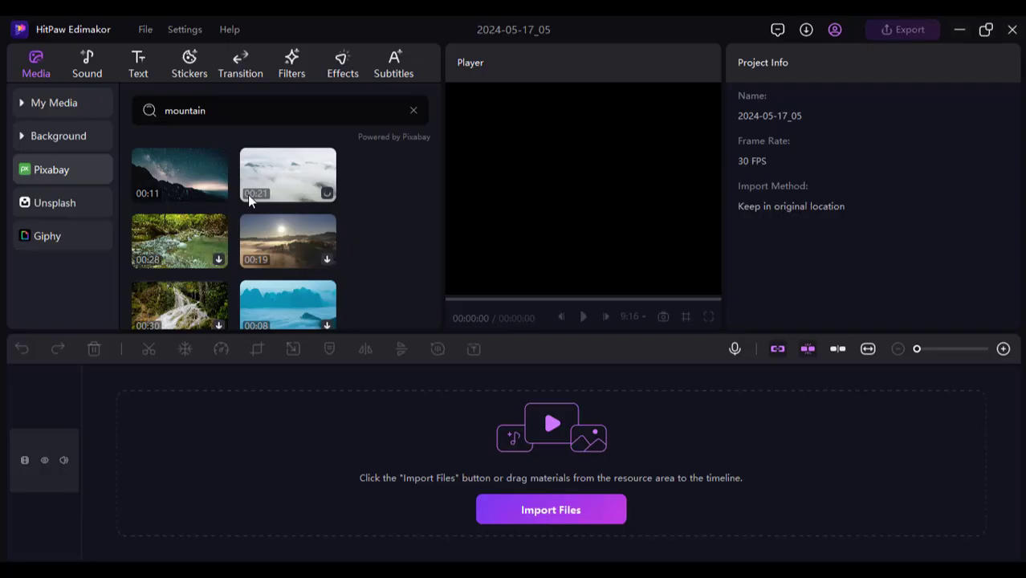
{"action": "mouse_move", "coordinate": [391, 349]}
{"action": "left_click", "coordinate": [219, 193]}
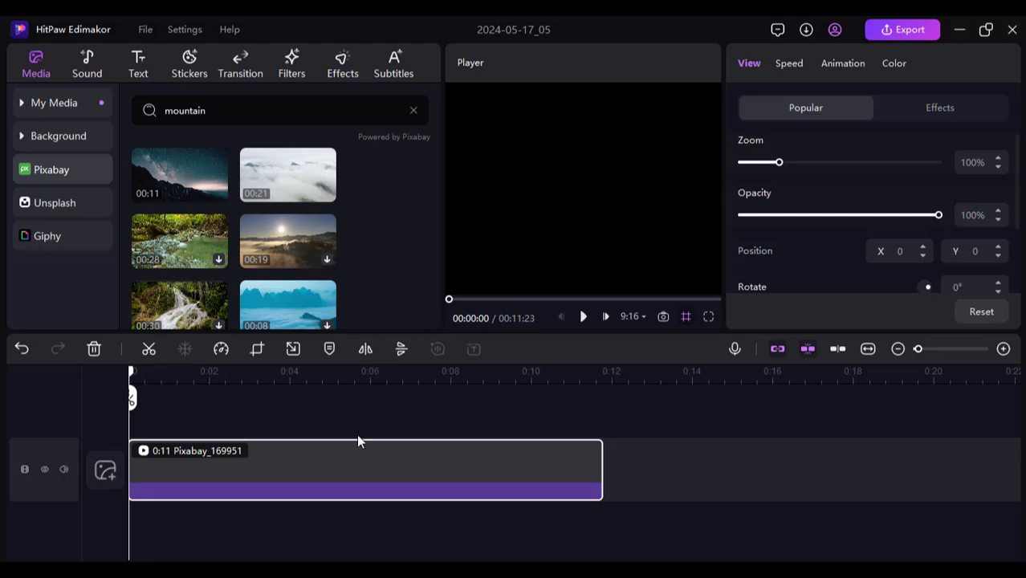
Move the playhead to 00:04:21 and set the project's aspect ratio to Tiktok & Shorts (9:16).
{"action": "left_click", "coordinate": [318, 375]}
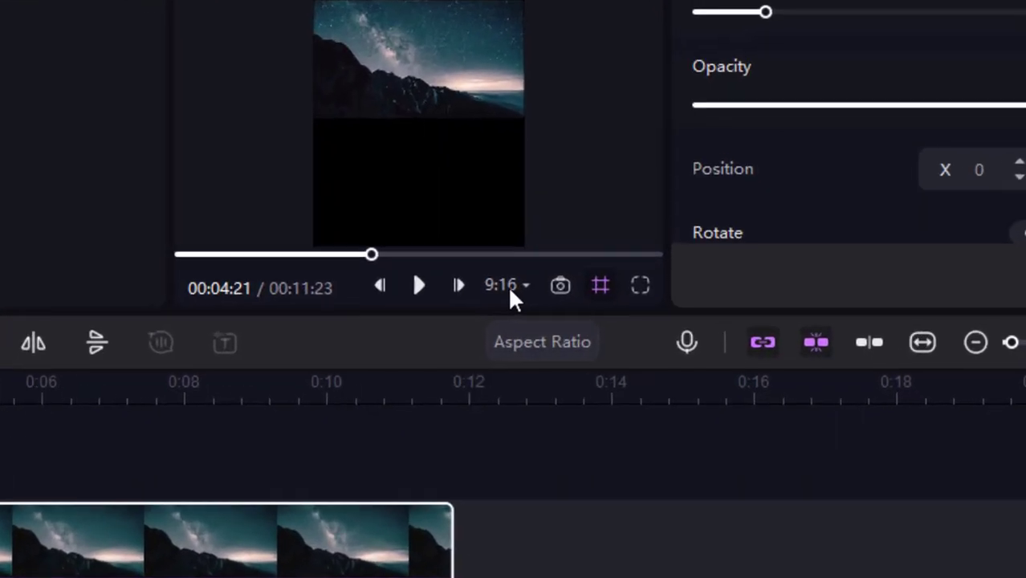
{"action": "left_click", "coordinate": [639, 317]}
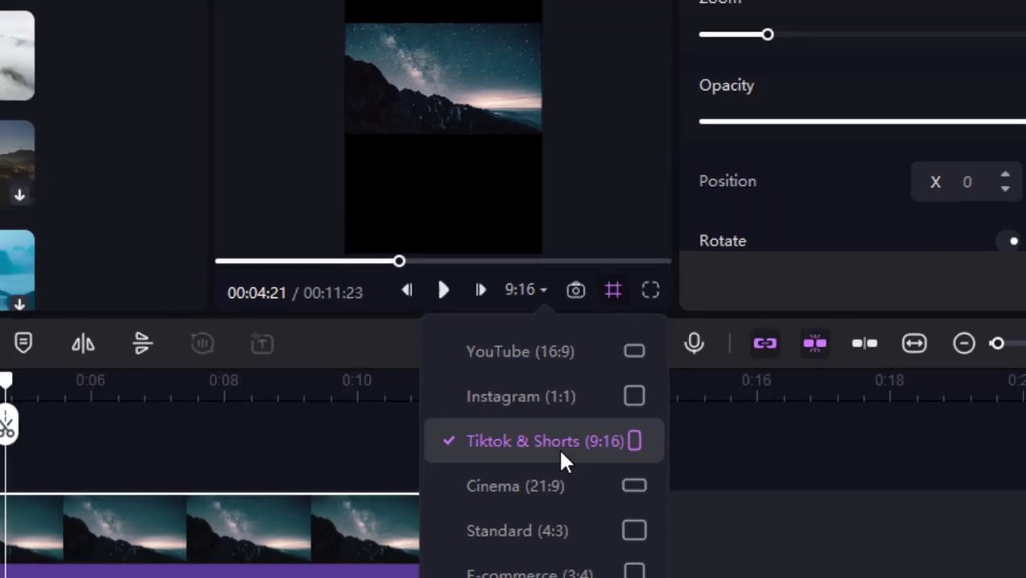
{"action": "left_click", "coordinate": [530, 449]}
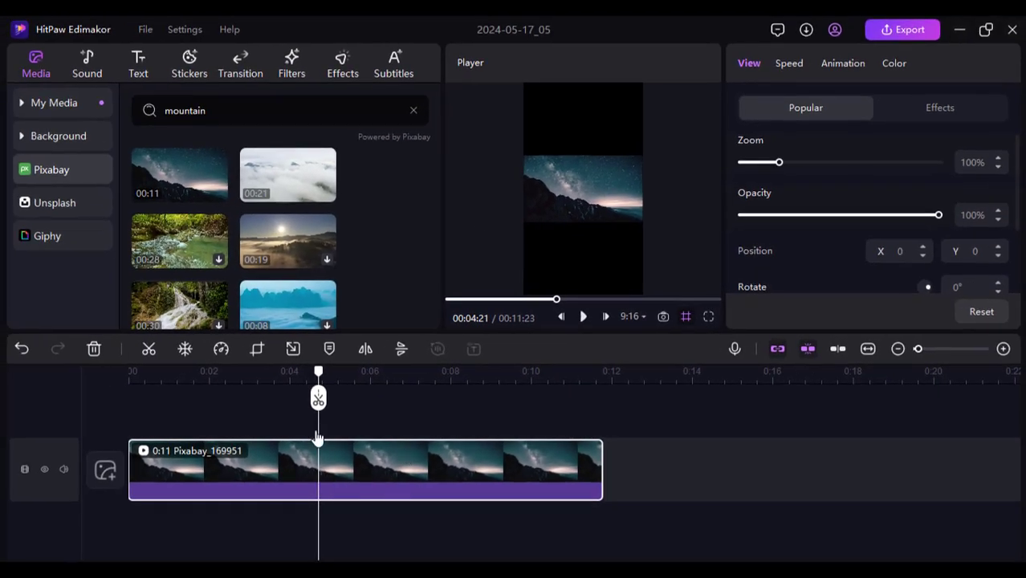
Crop the starry mountain clip to 9:16, with the frame moved near the centre over the Milky Way and mountain ridge.
{"action": "left_click", "coordinate": [258, 349]}
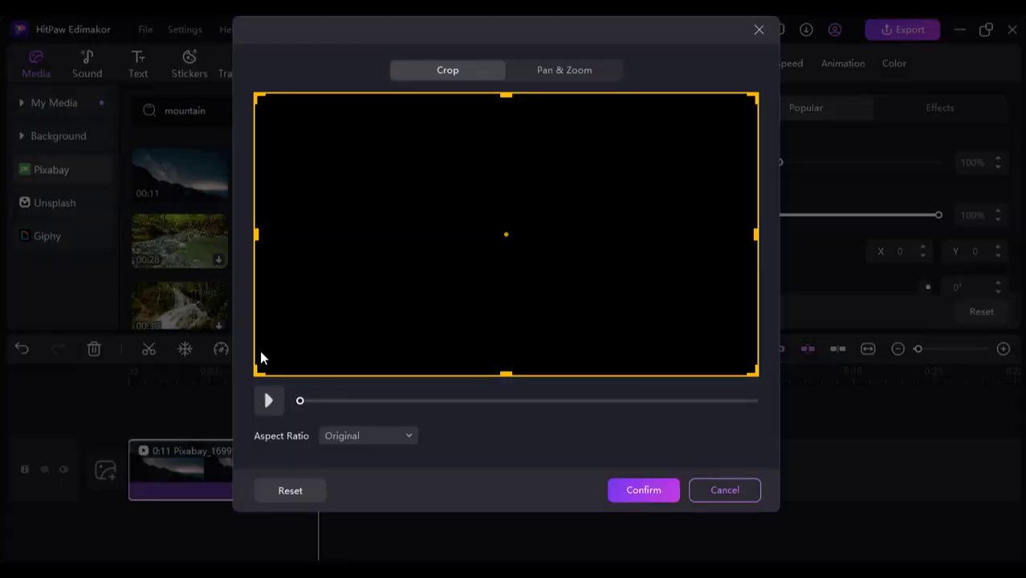
{"action": "left_click", "coordinate": [370, 439]}
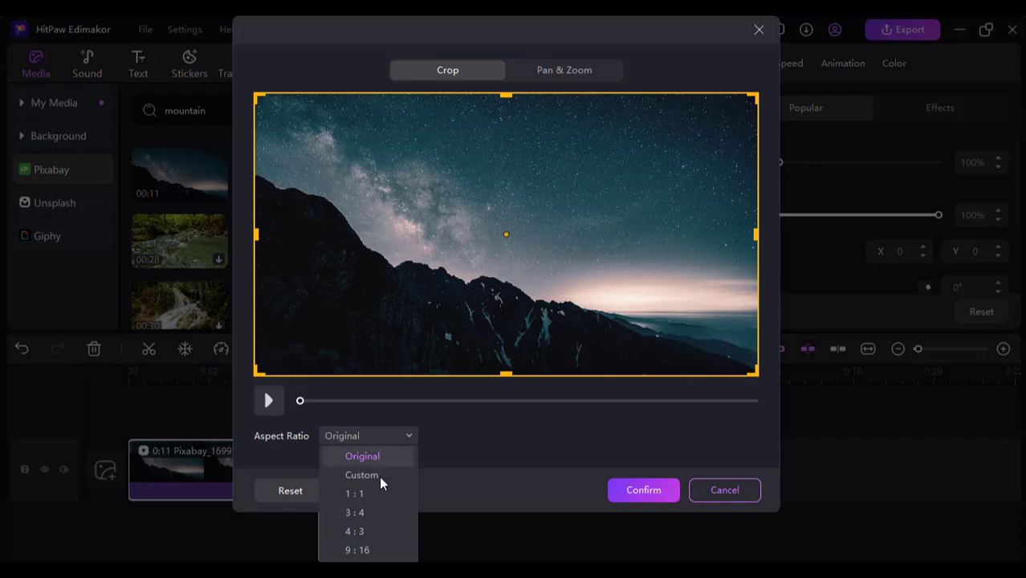
{"action": "left_click", "coordinate": [369, 549]}
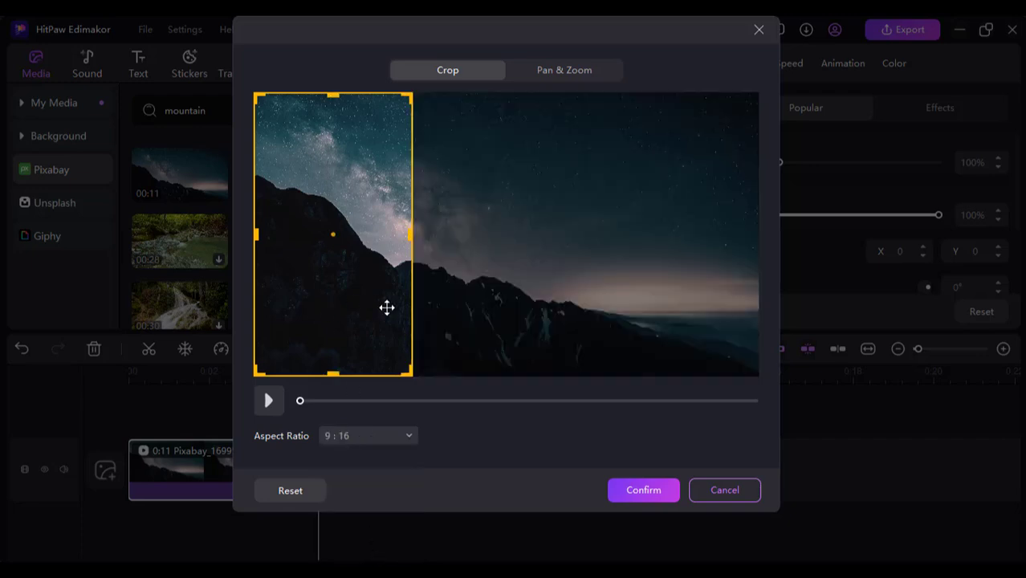
{"action": "left_click_drag", "start_coordinate": [387, 305], "coordinate": [479, 308]}
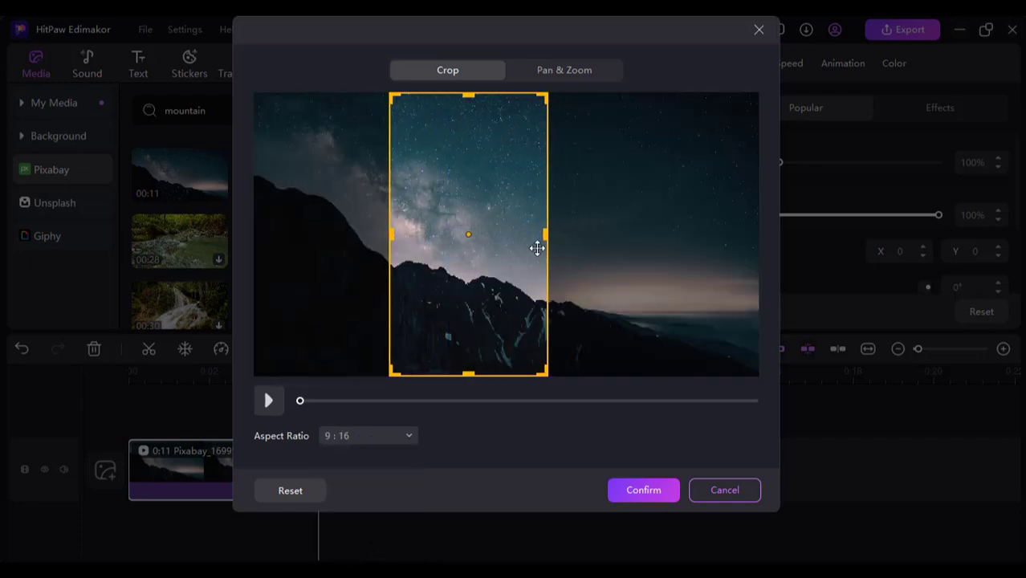
{"action": "left_click", "coordinate": [646, 493]}
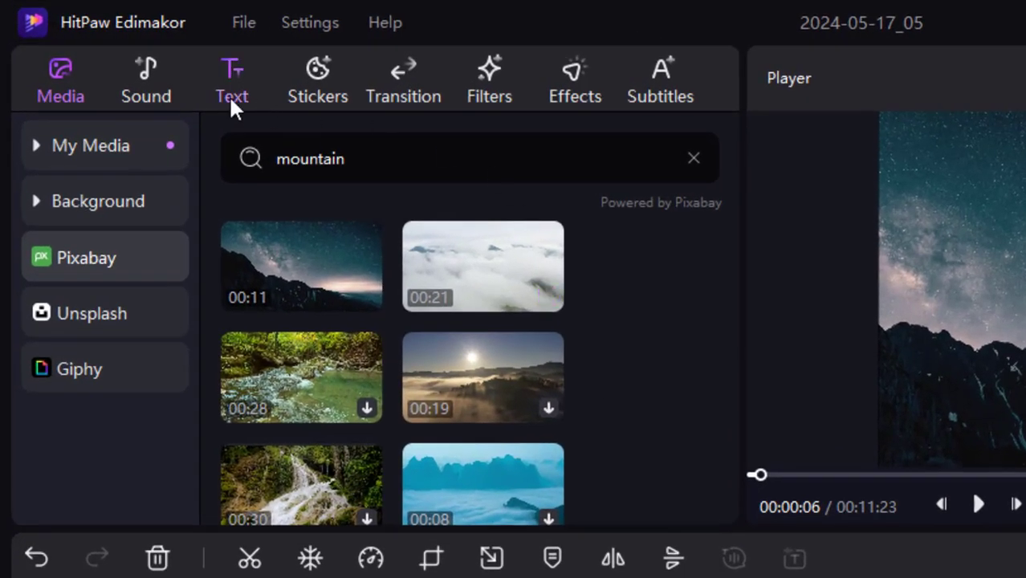
Add the LOREM IPSUM default text at 00:00:06, move the playhead to 00:00:26 and open the text for editing.
{"action": "left_click", "coordinate": [230, 101]}
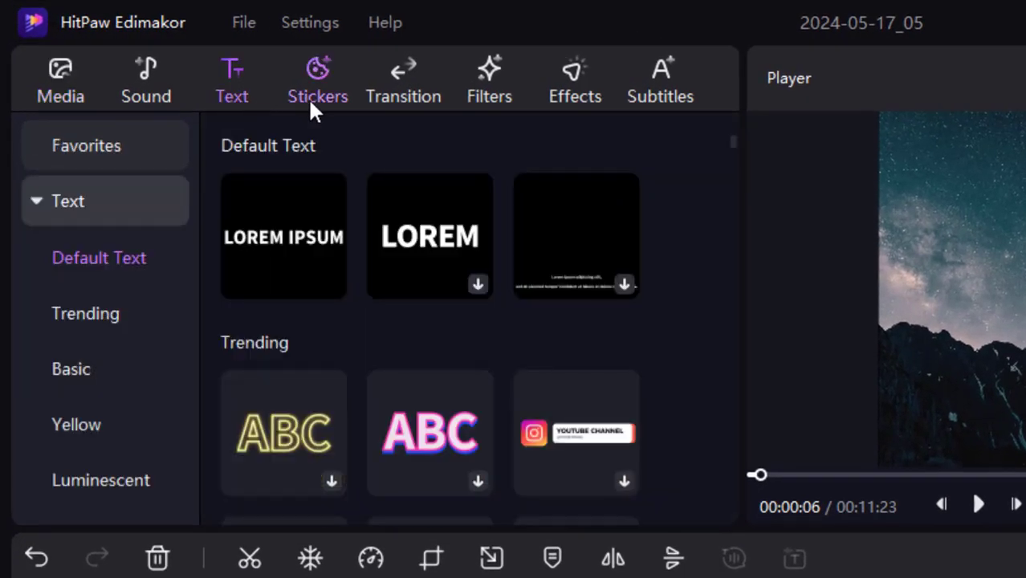
{"action": "mouse_move", "coordinate": [311, 266]}
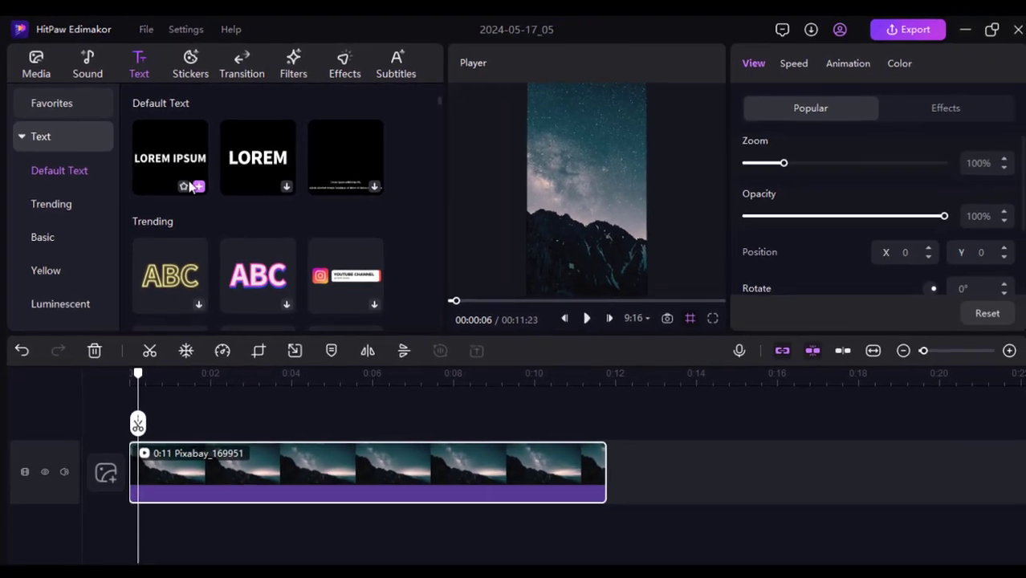
{"action": "left_click", "coordinate": [197, 187]}
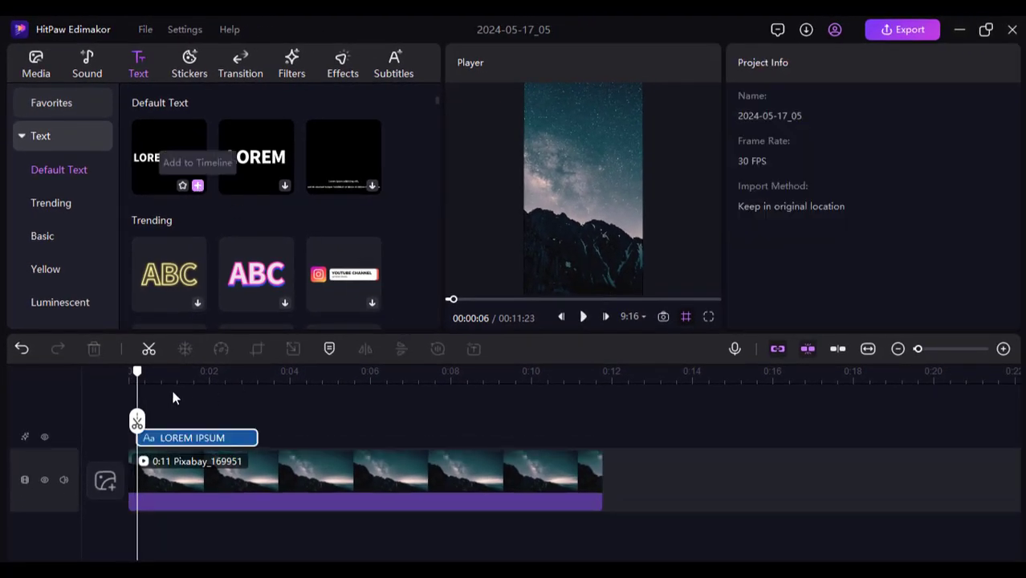
{"action": "left_click_drag", "start_coordinate": [145, 371], "coordinate": [164, 371]}
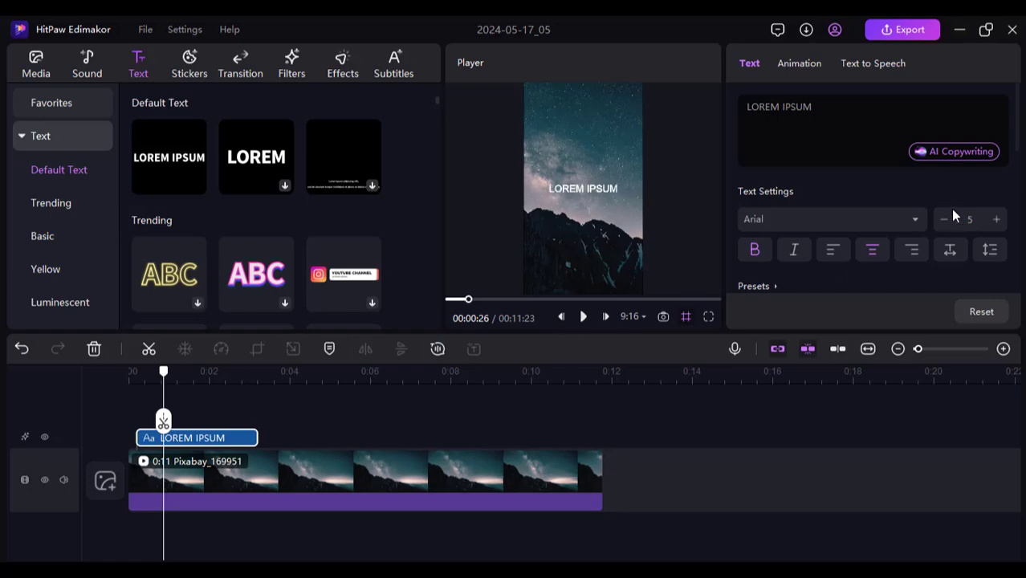
{"action": "left_click", "coordinate": [838, 155]}
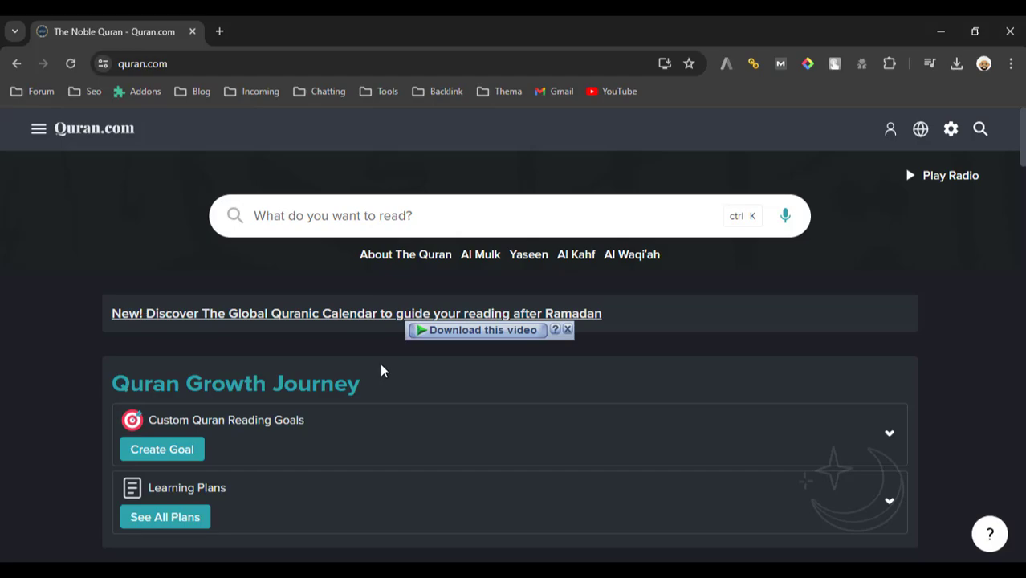
Switch to the browser and open surah 89, Al-Fajr, from the surah list on Quran.com.
{"action": "scroll", "coordinate": [526, 383], "scroll_direction": "down", "scroll_amount": 15}
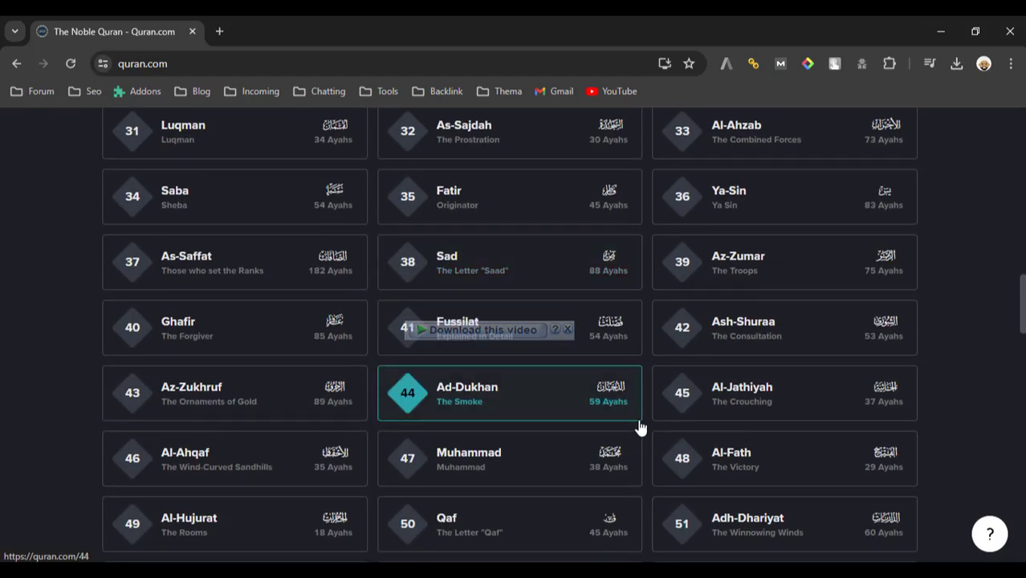
{"action": "scroll", "coordinate": [642, 434], "scroll_direction": "down", "scroll_amount": 15}
{"action": "scroll", "coordinate": [664, 439], "scroll_direction": "up", "scroll_amount": 1}
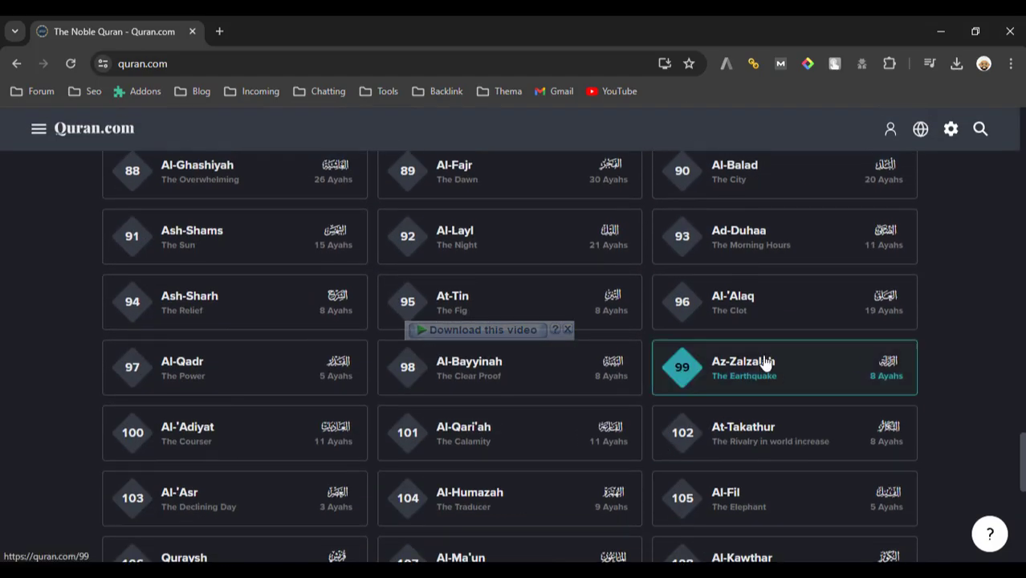
{"action": "scroll", "coordinate": [764, 363], "scroll_direction": "up", "scroll_amount": 1}
{"action": "left_click", "coordinate": [500, 245]}
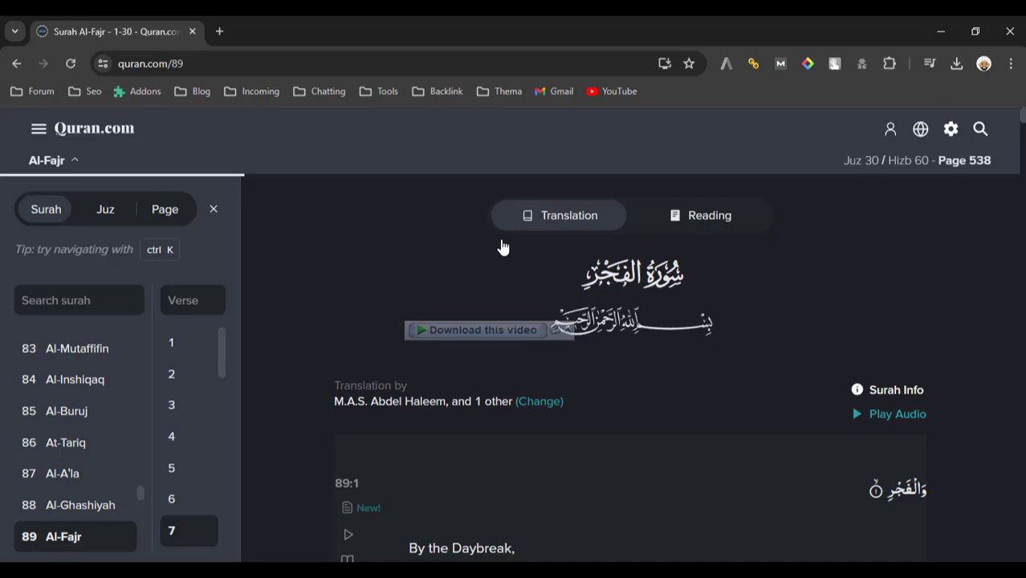
Copy the Arabic text of verse 89:27, leaving out the verse number mark.
{"action": "scroll", "coordinate": [783, 370], "scroll_direction": "down", "scroll_amount": 20}
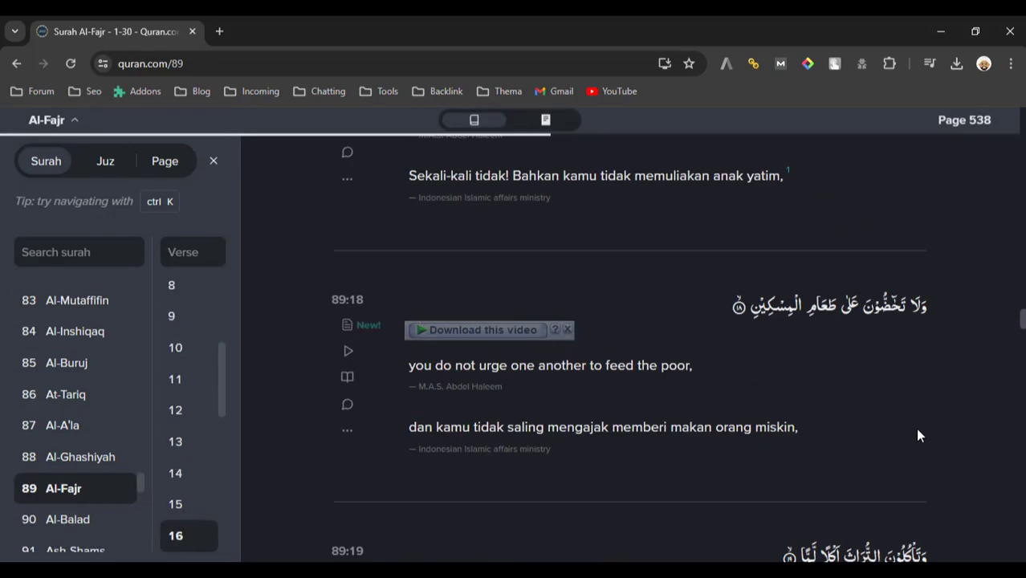
{"action": "scroll", "coordinate": [932, 417], "scroll_direction": "down", "scroll_amount": 20}
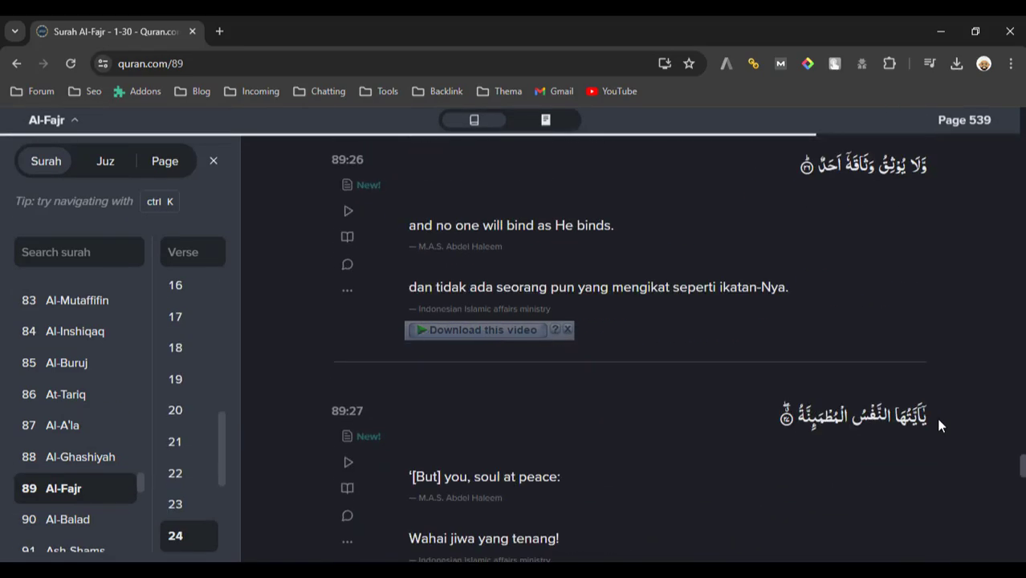
{"action": "left_click_drag", "start_coordinate": [932, 411], "coordinate": [799, 422]}
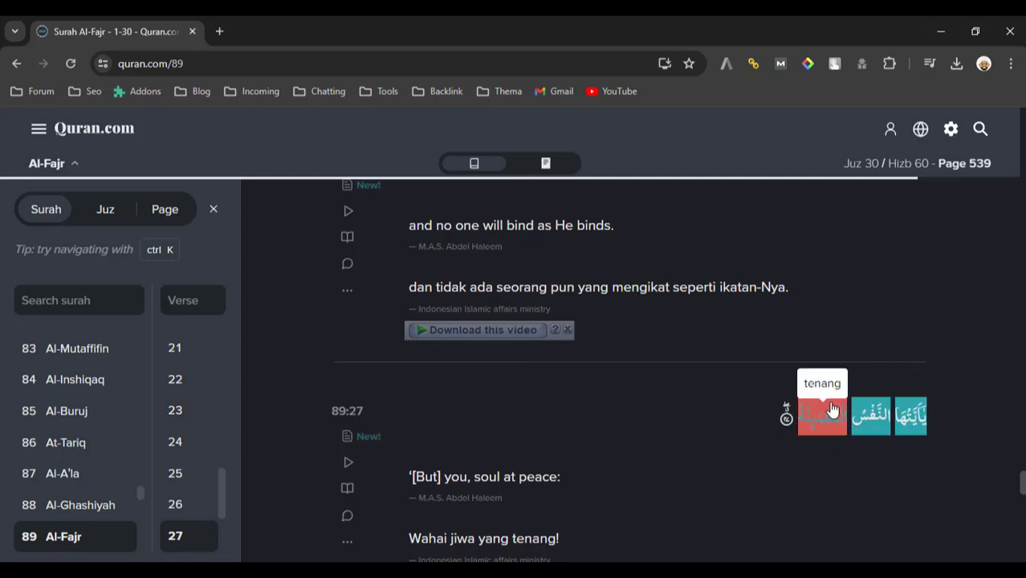
{"action": "right_click", "coordinate": [875, 424]}
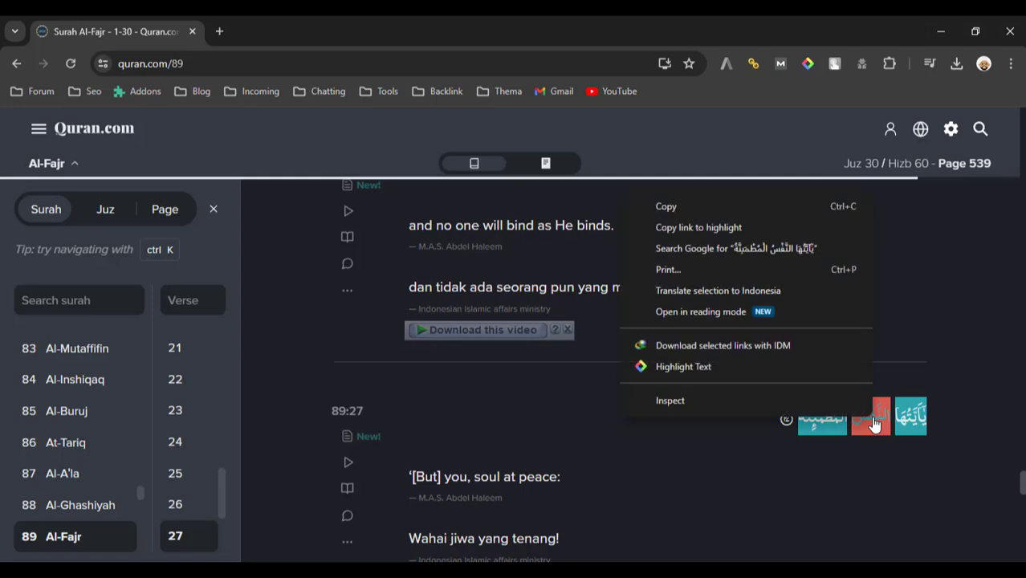
{"action": "left_click", "coordinate": [651, 206]}
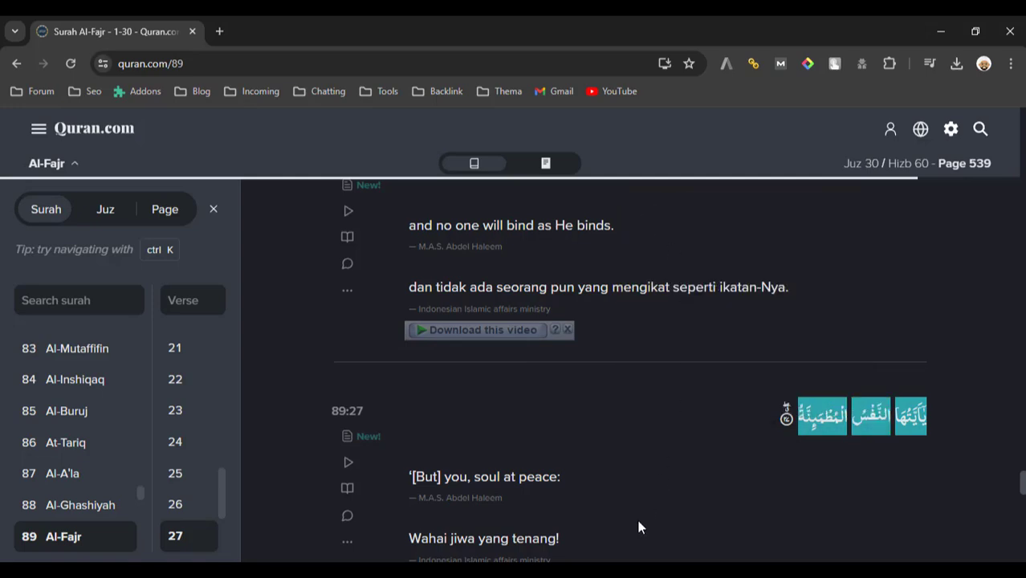
Switch back to HitPaw Edimakor and replace the LOREM IPSUM text with the copied Arabic verse.
{"action": "key", "text": "alt+Tab"}
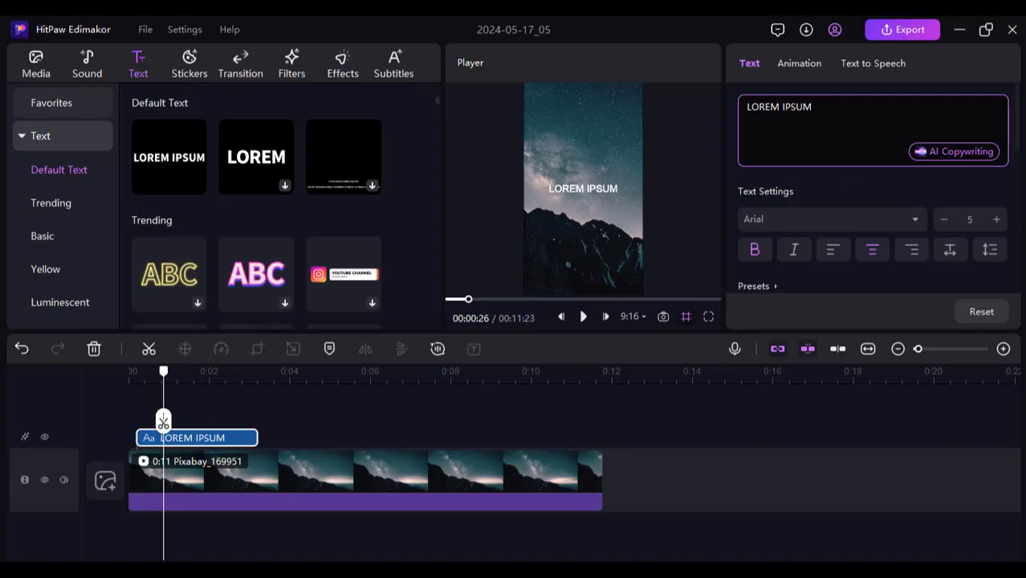
{"action": "key", "text": "ctrl+a"}
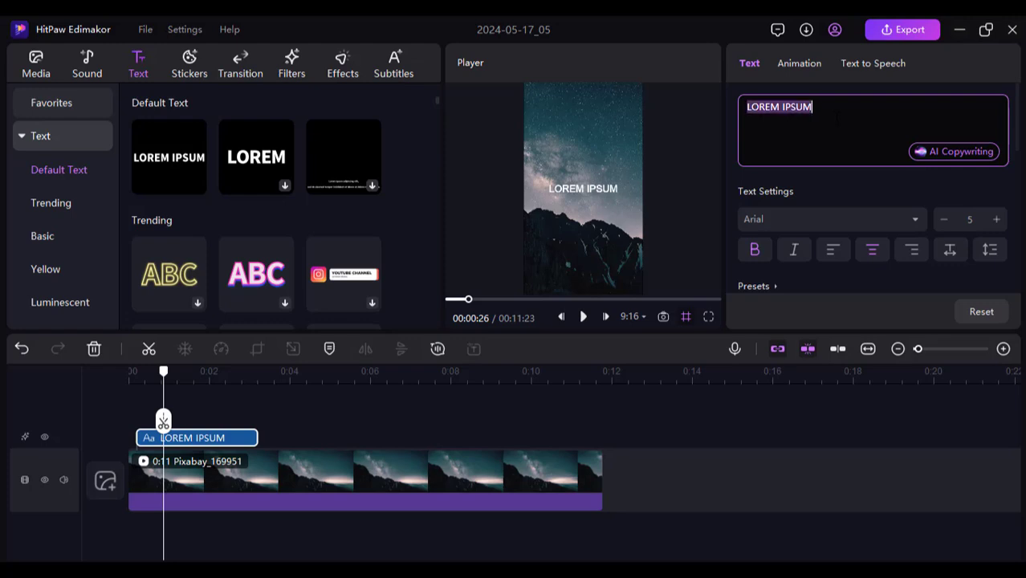
{"action": "key", "text": "BackSpace"}
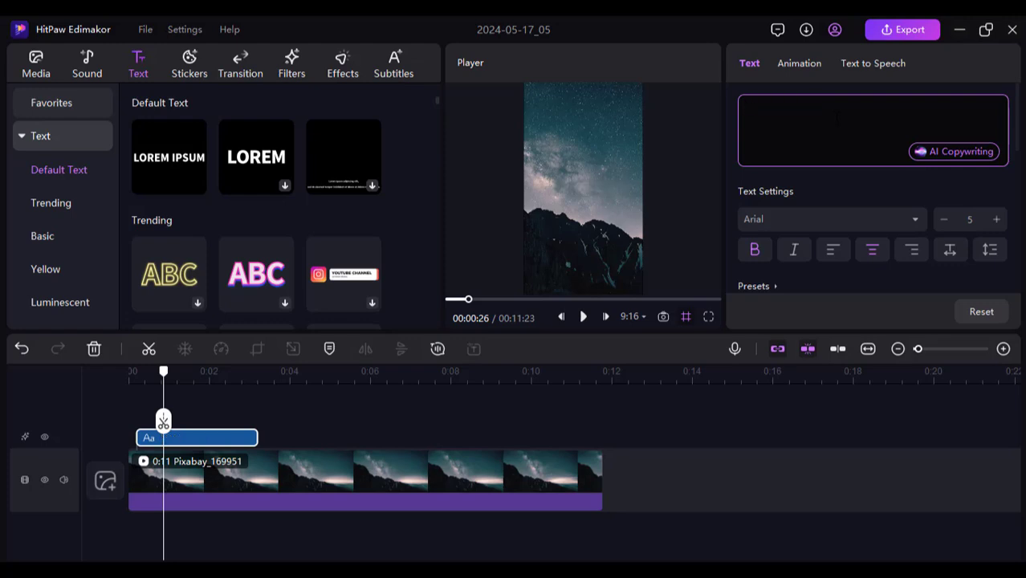
{"action": "key", "text": "ctrl+v"}
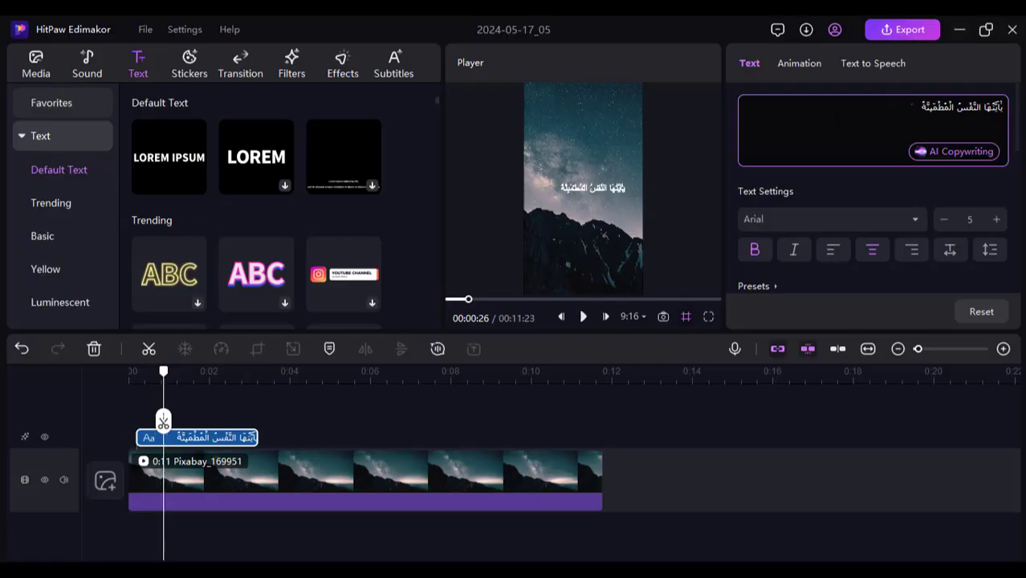
Open the text's font choices, switch to File Explorer and open Al Majeed Quranic Font_shiped.ttf from the Arabic font folder.
{"action": "left_click", "coordinate": [916, 220]}
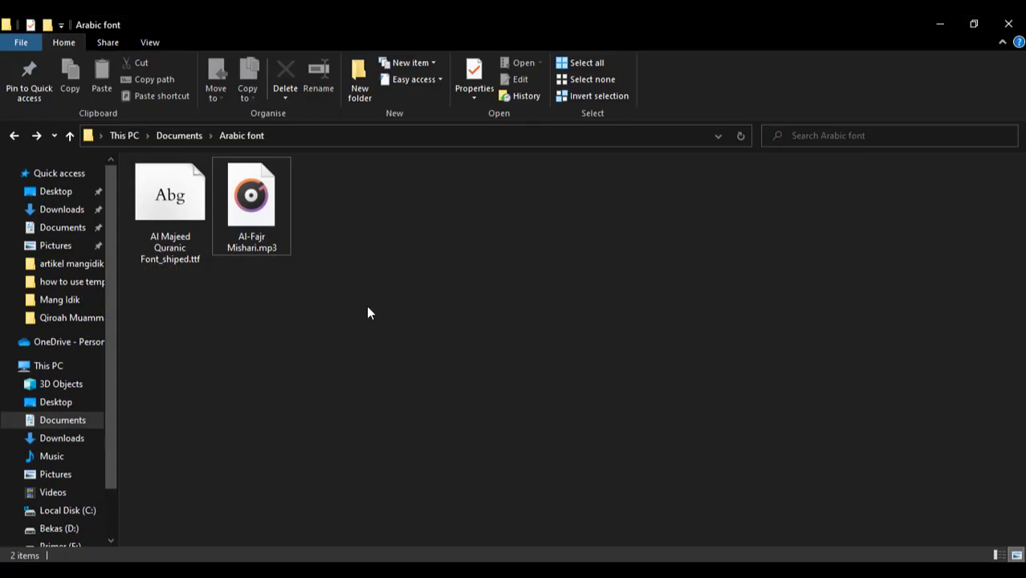
{"action": "double_click", "coordinate": [186, 255]}
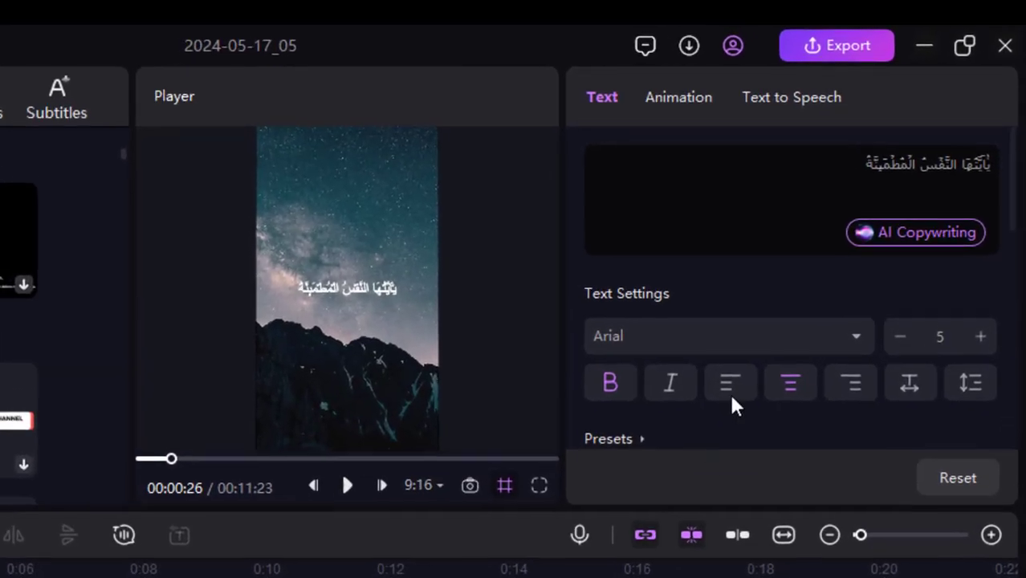
Set the Arabic verse text to Al Majeed Quranic Font and increase its size to 7.
{"action": "left_click", "coordinate": [851, 265]}
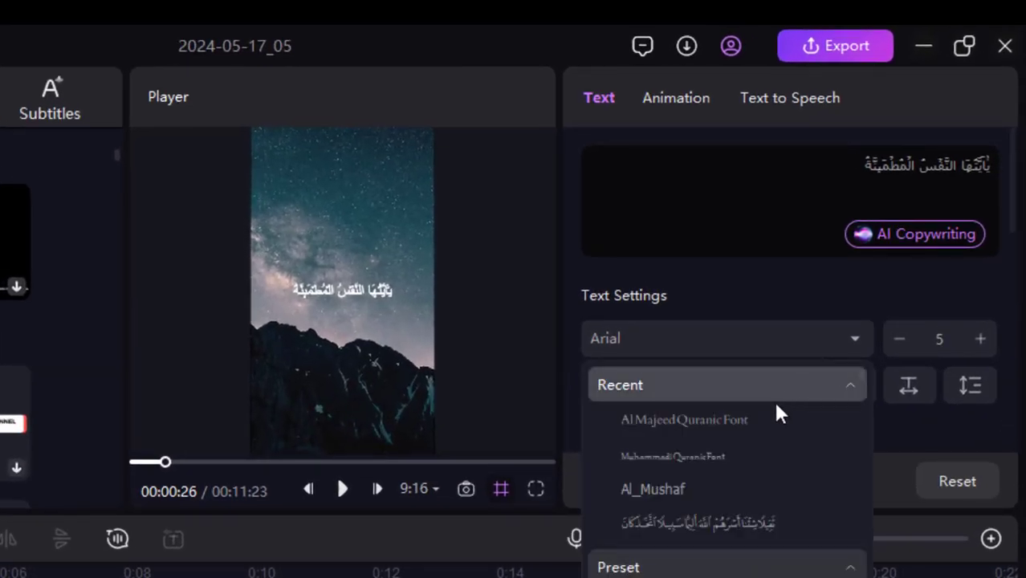
{"action": "left_click", "coordinate": [757, 425]}
{"action": "left_click", "coordinate": [708, 426]}
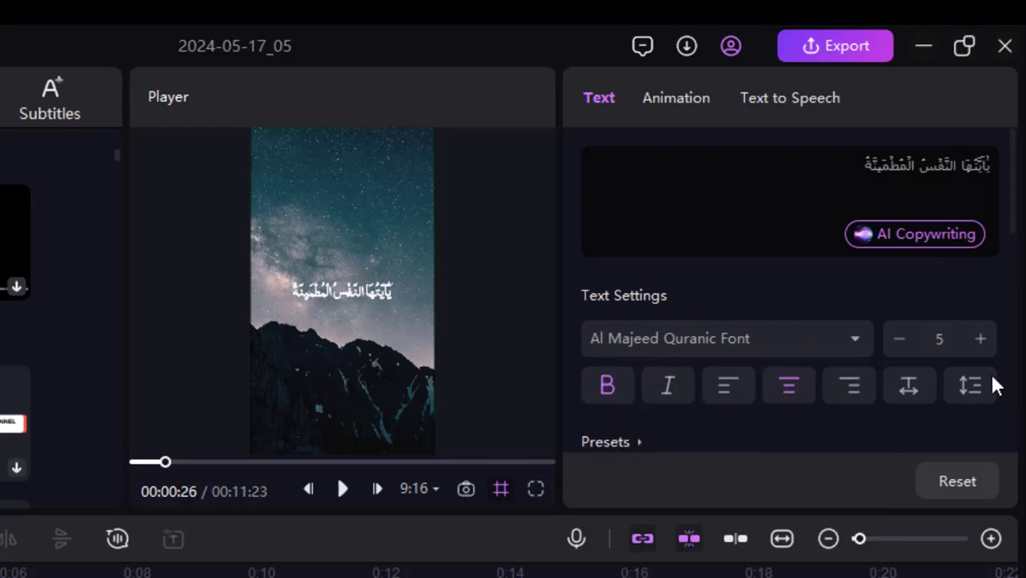
{"action": "left_click", "coordinate": [981, 338]}
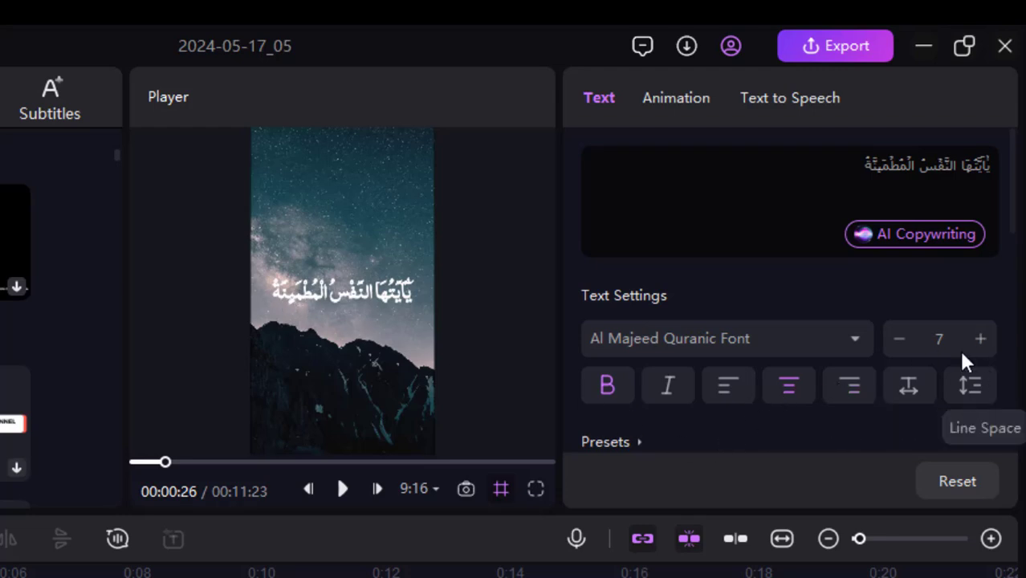
Turn on the shadow for the Arabic verse text and fine-tune the shadow's blur.
{"action": "scroll", "coordinate": [890, 404], "scroll_direction": "down", "scroll_amount": 1}
{"action": "scroll", "coordinate": [883, 388], "scroll_direction": "down", "scroll_amount": 10}
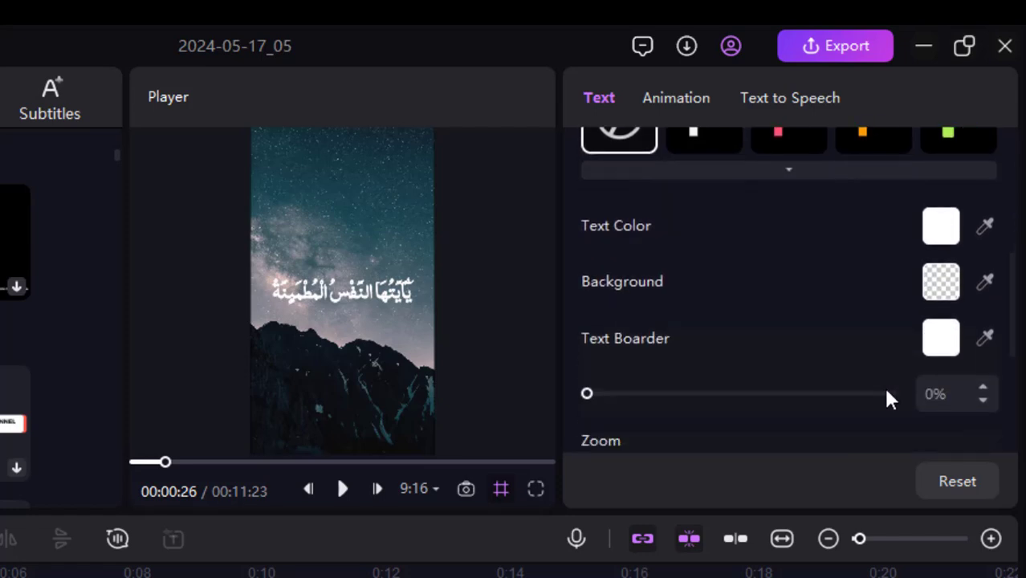
{"action": "scroll", "coordinate": [710, 351], "scroll_direction": "down", "scroll_amount": 3}
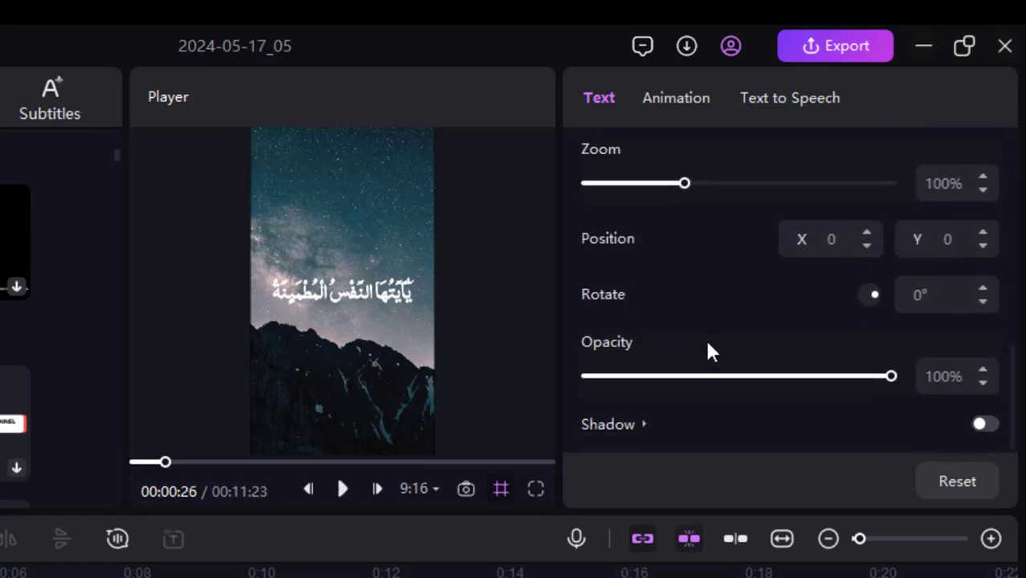
{"action": "left_click", "coordinate": [985, 424]}
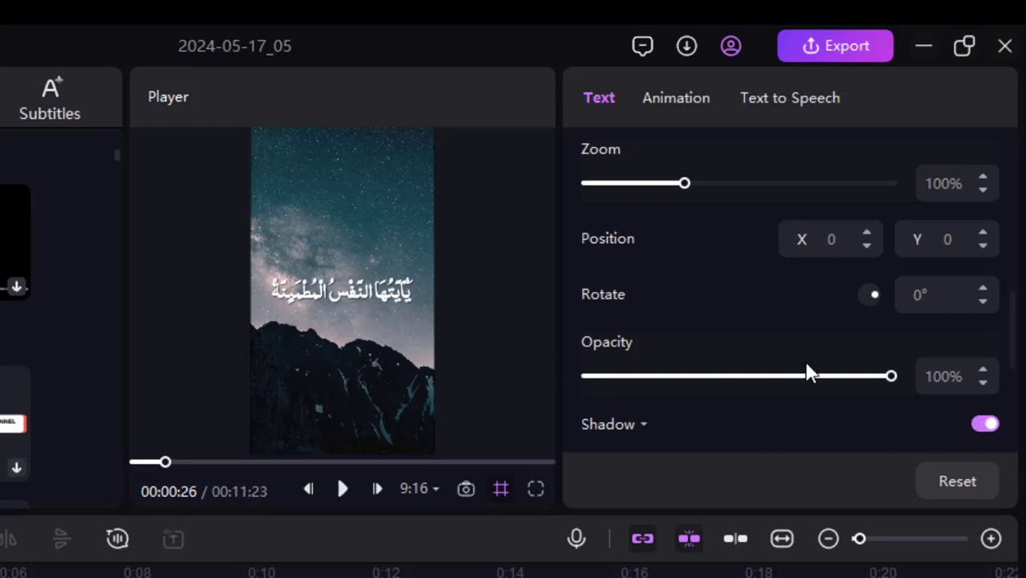
{"action": "scroll", "coordinate": [807, 371], "scroll_direction": "down", "scroll_amount": 3}
{"action": "scroll", "coordinate": [740, 386], "scroll_direction": "down", "scroll_amount": 3}
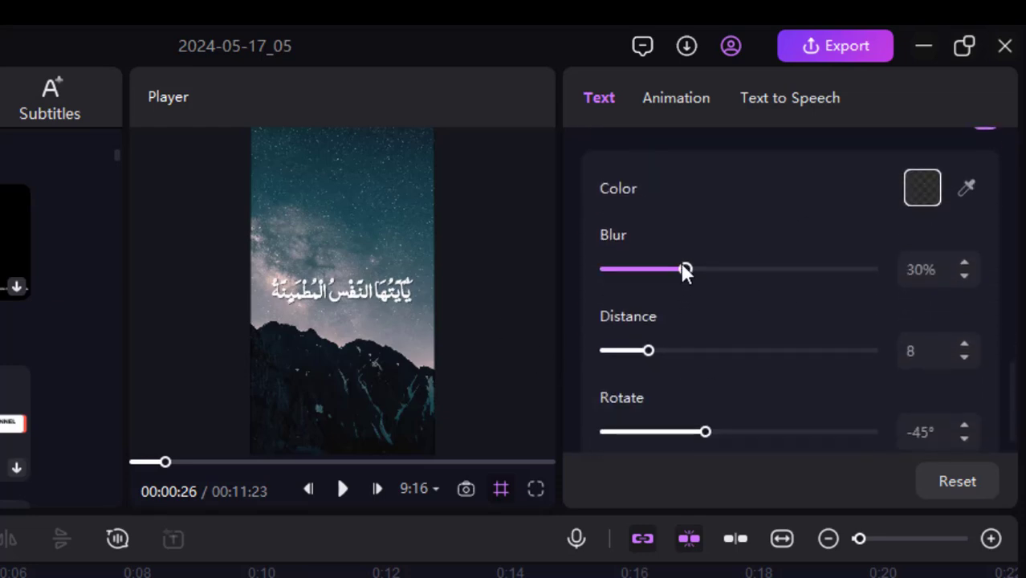
{"action": "left_click_drag", "start_coordinate": [682, 269], "coordinate": [730, 295]}
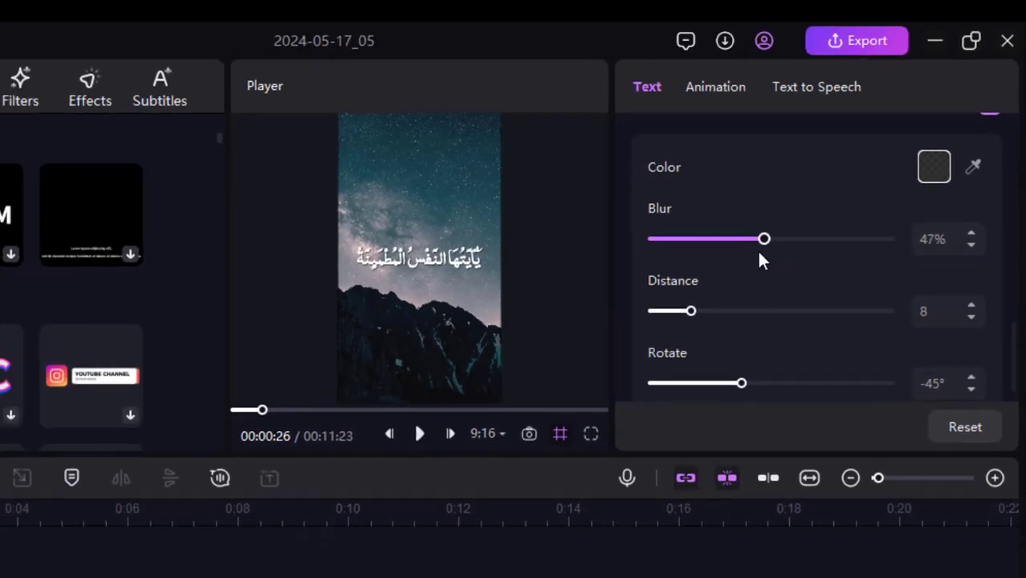
{"action": "left_click_drag", "start_coordinate": [763, 257], "coordinate": [736, 254]}
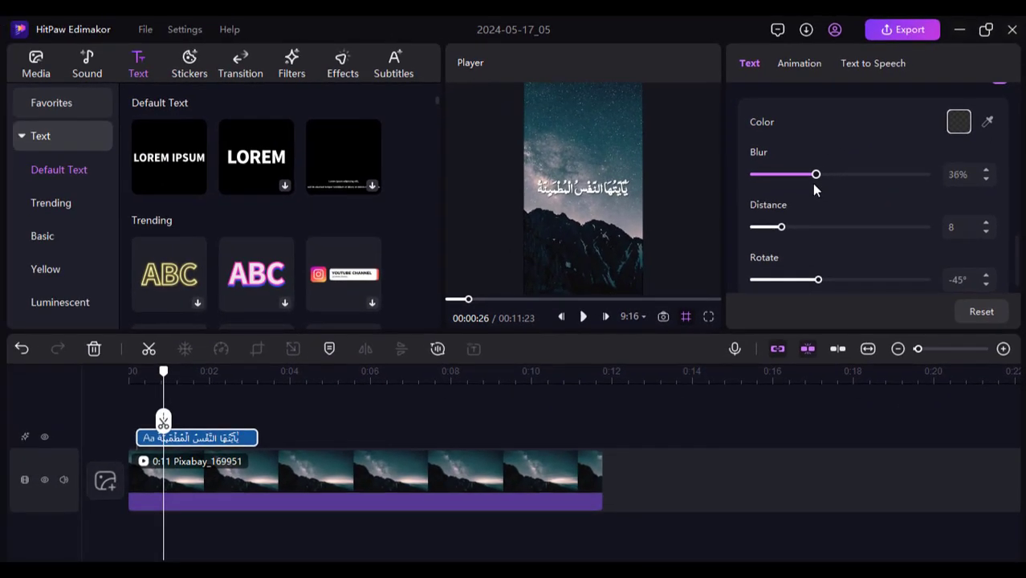
{"action": "left_click_drag", "start_coordinate": [814, 189], "coordinate": [791, 190]}
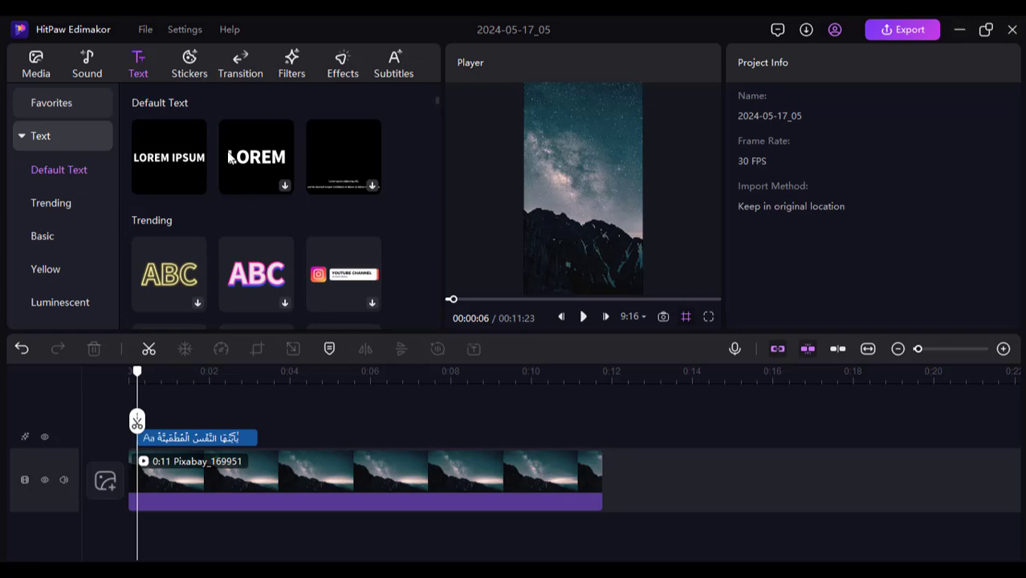
Add a second default LOREM IPSUM text at the verse's start and place the Arabic text just above it.
{"action": "left_click", "coordinate": [197, 185]}
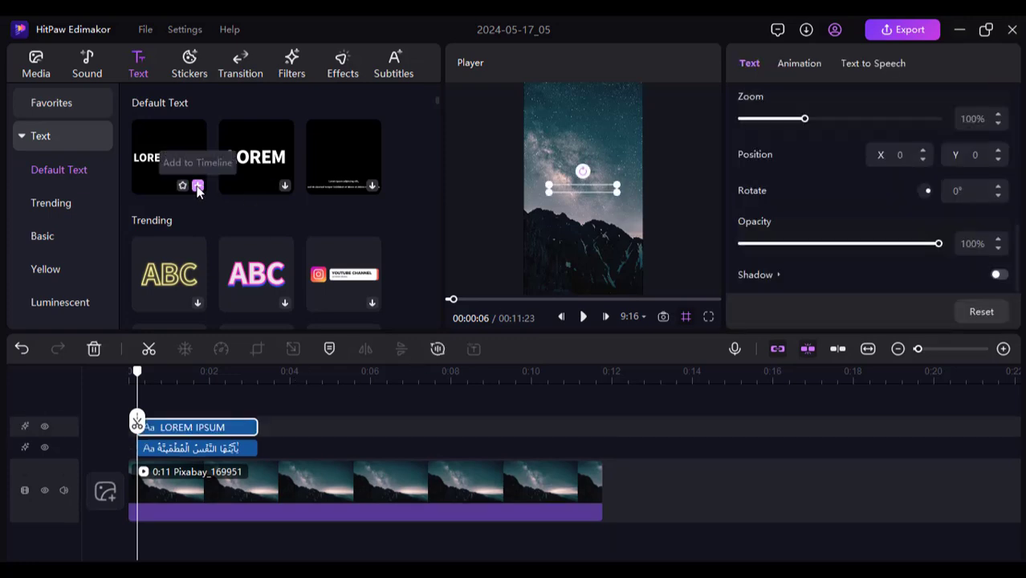
{"action": "left_click", "coordinate": [602, 185]}
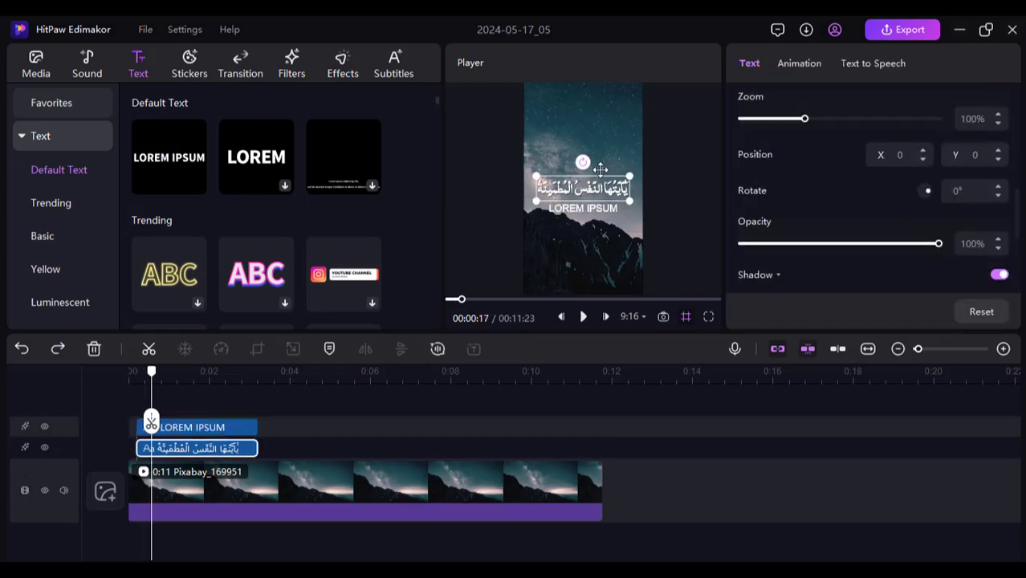
{"action": "left_click_drag", "start_coordinate": [616, 191], "coordinate": [602, 173]}
{"action": "left_click", "coordinate": [602, 206]}
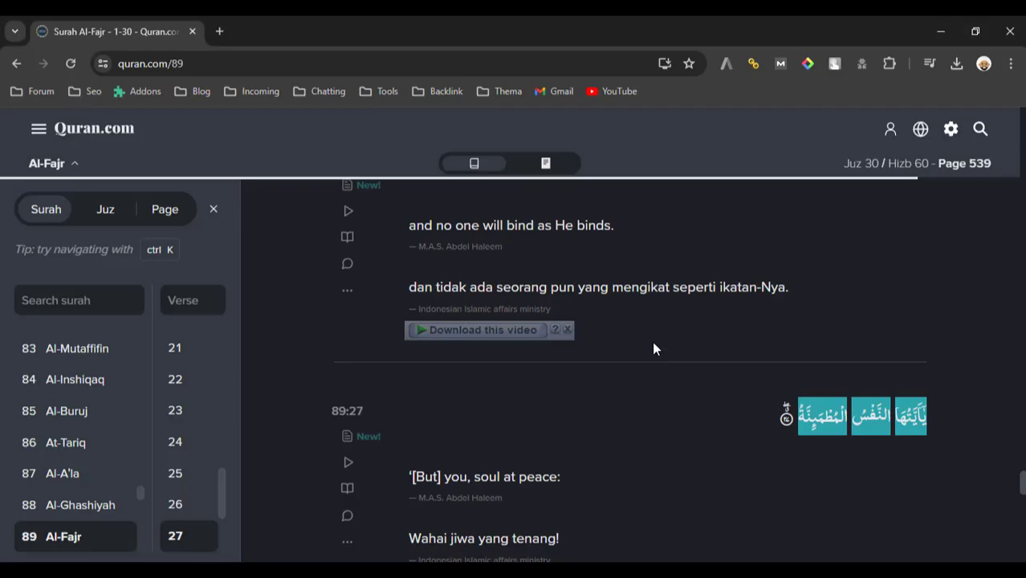
Switch to the browser and copy "you, soul at peace" from the English translation of verse 89:27.
{"action": "scroll", "coordinate": [652, 346], "scroll_direction": "down", "scroll_amount": 1}
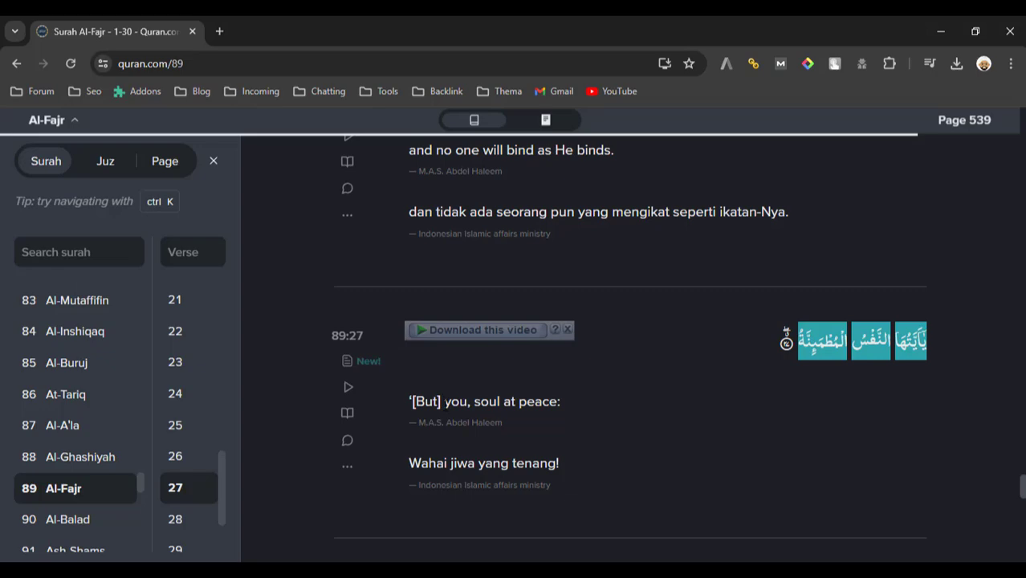
{"action": "left_click_drag", "start_coordinate": [445, 402], "coordinate": [558, 401]}
{"action": "right_click", "coordinate": [557, 401]}
{"action": "key", "text": "Escape"}
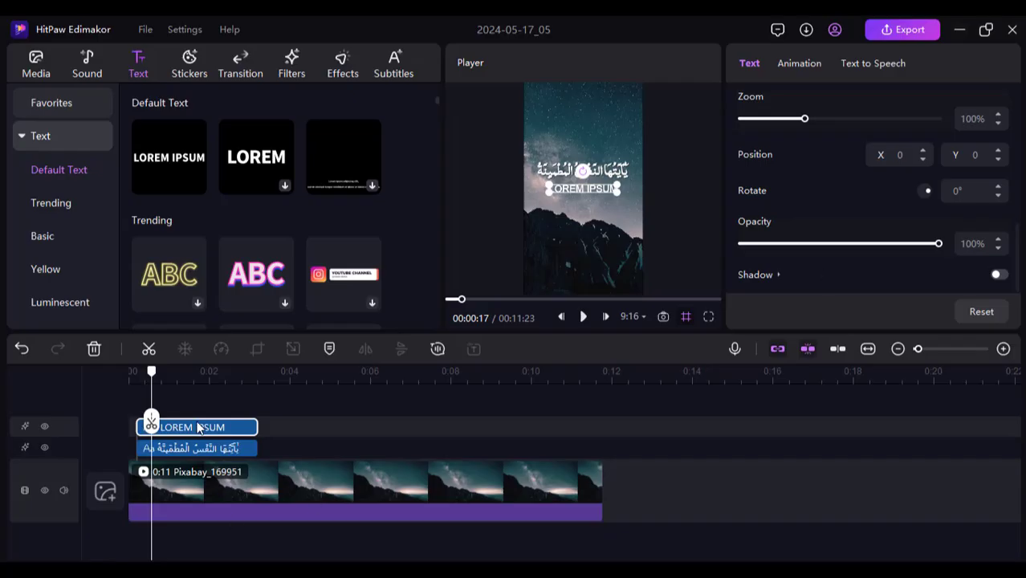
Switch back to HitPaw Edimakor, replace LOREM IPSUM with "You, soul at peace!" and set it in Muhammadi Quranic Font, size 8.
{"action": "left_click", "coordinate": [200, 428]}
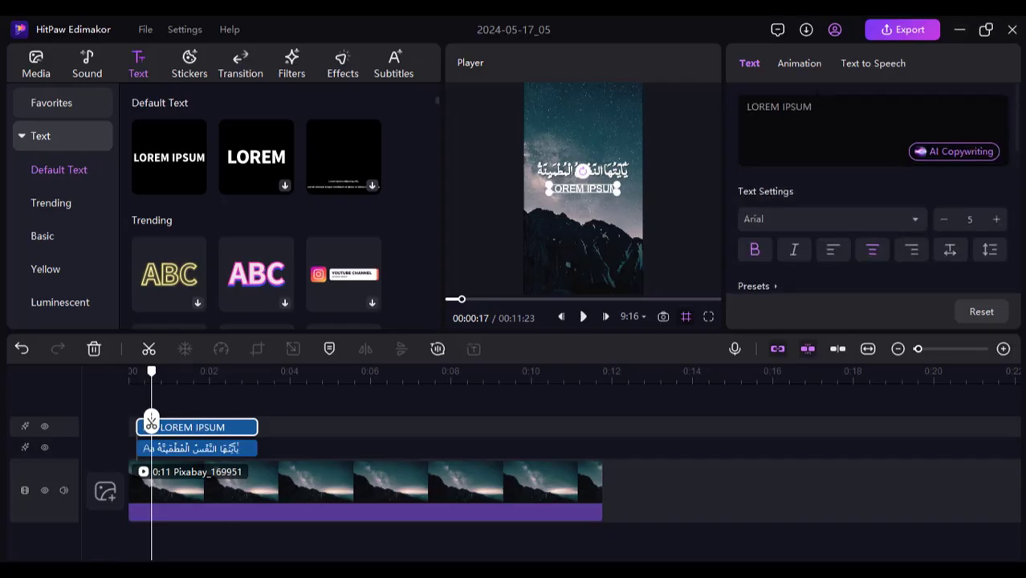
{"action": "left_click", "coordinate": [843, 113]}
{"action": "key", "text": "ctrl+a"}
{"action": "type", "text": "You, soul at peace"}
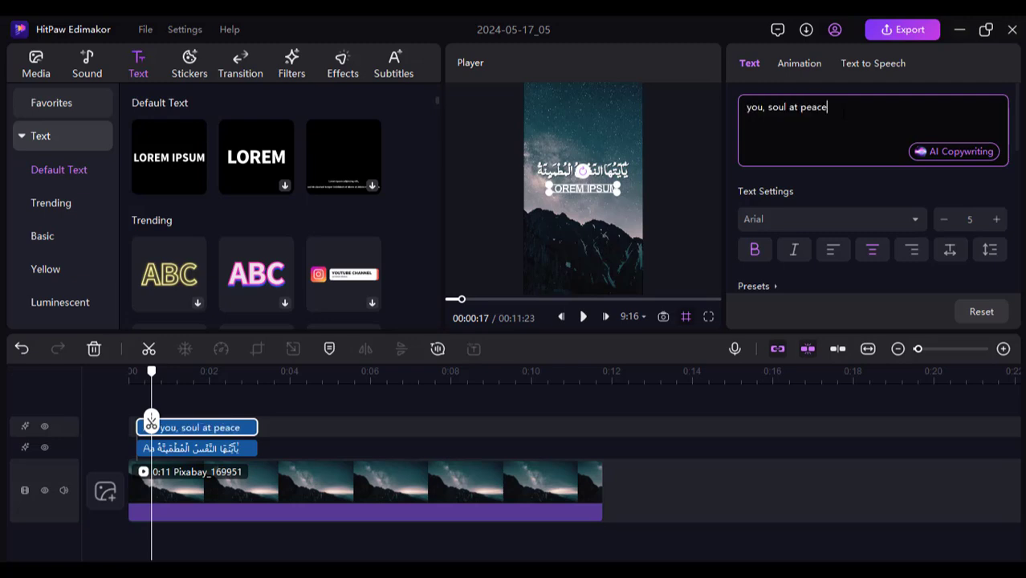
{"action": "type", "text": "!"}
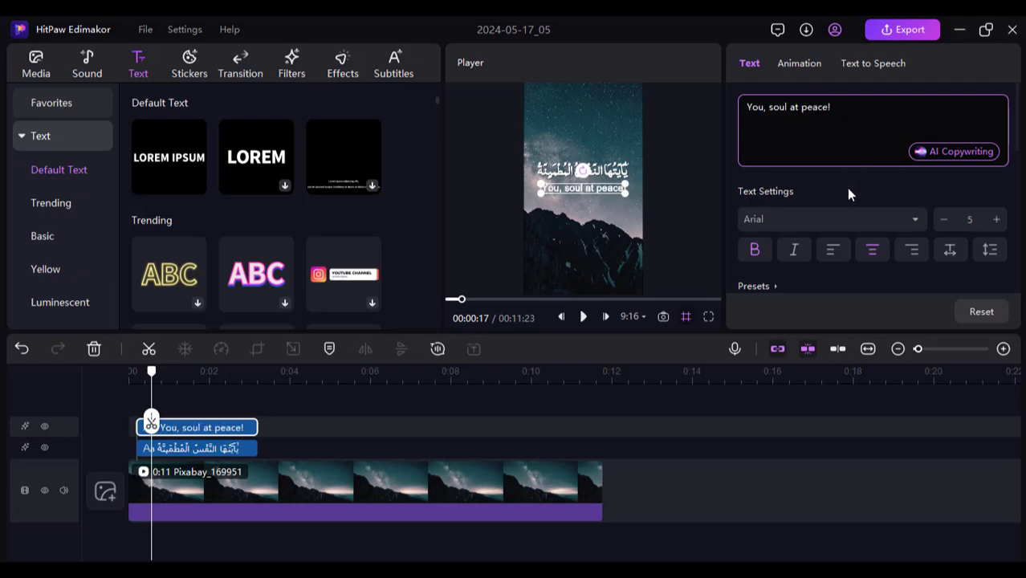
{"action": "left_click", "coordinate": [915, 225]}
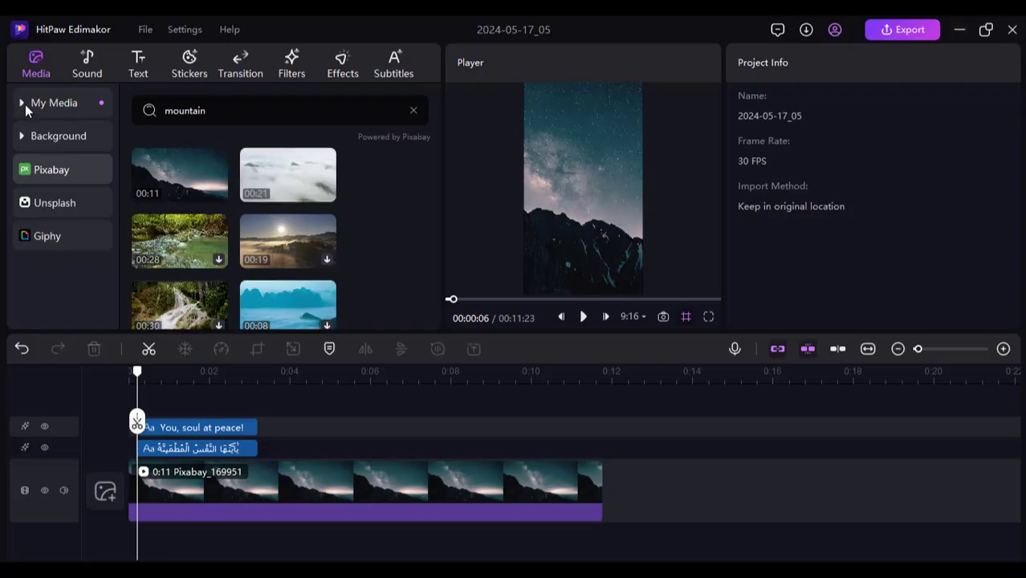
Import Al-Fajr Mishari.mp3 from the Arabic font folder and add it to the timeline.
{"action": "left_click", "coordinate": [25, 104]}
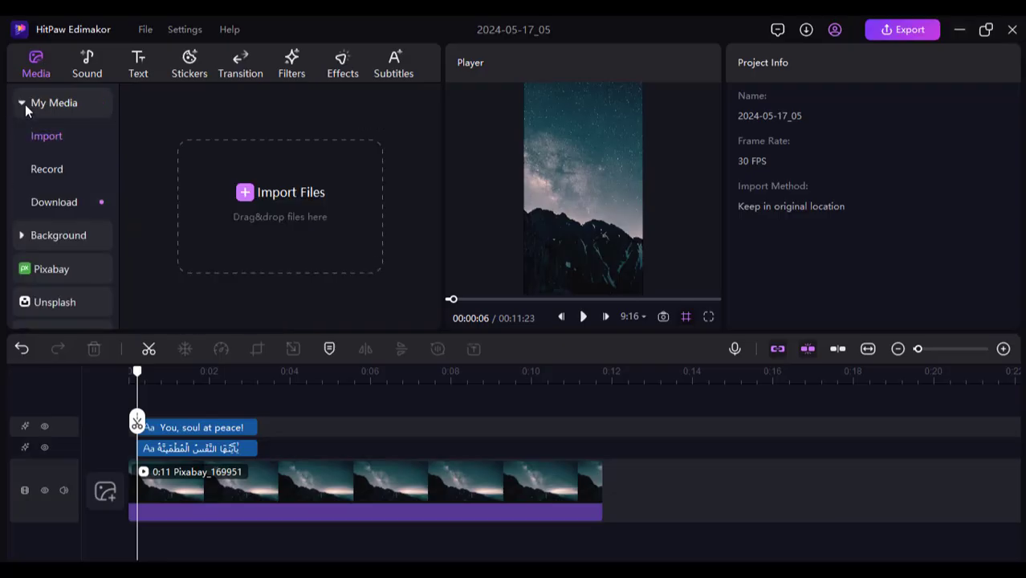
{"action": "left_click", "coordinate": [245, 197]}
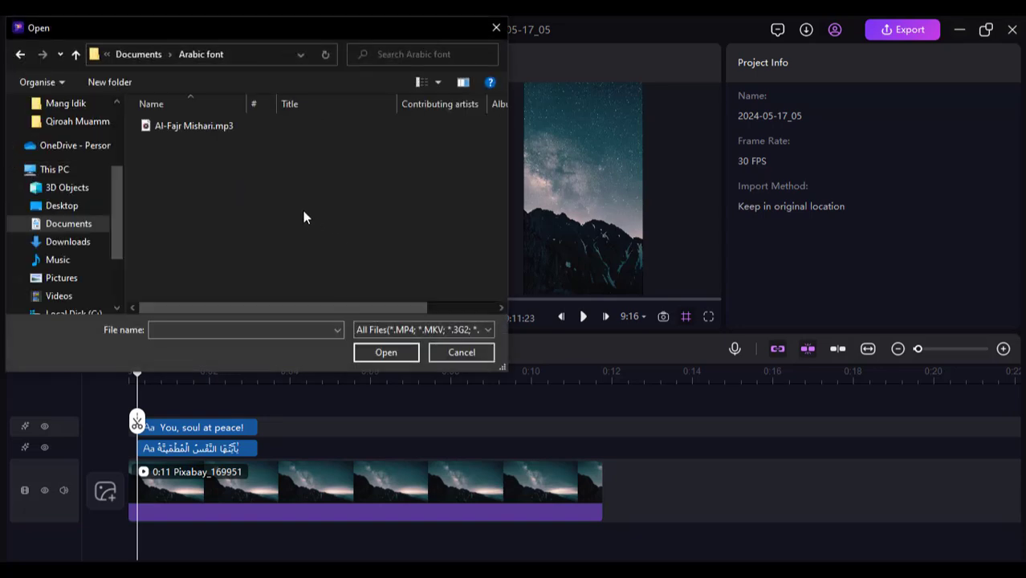
{"action": "left_click", "coordinate": [214, 127]}
{"action": "left_click", "coordinate": [366, 351]}
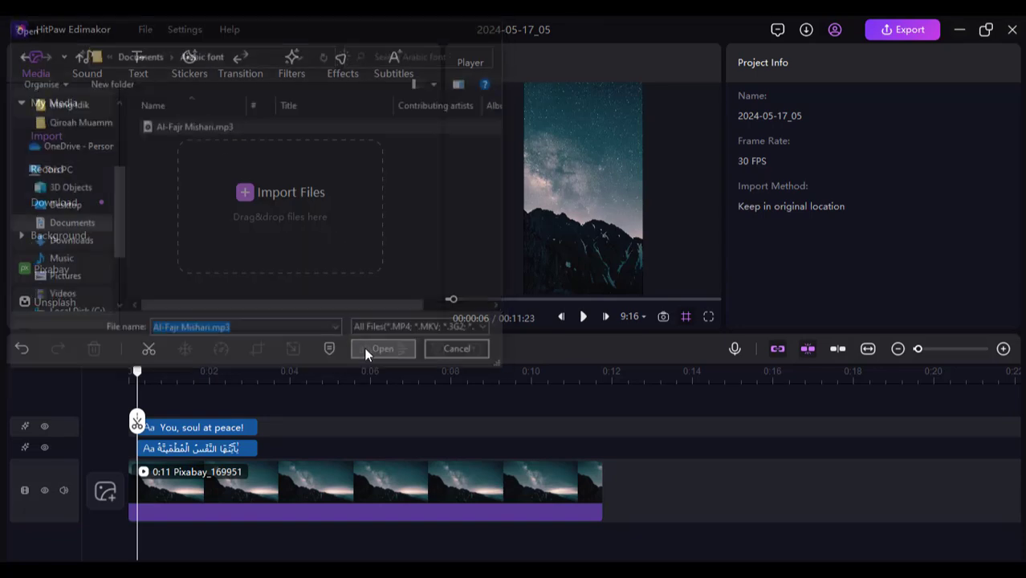
{"action": "mouse_move", "coordinate": [193, 173]}
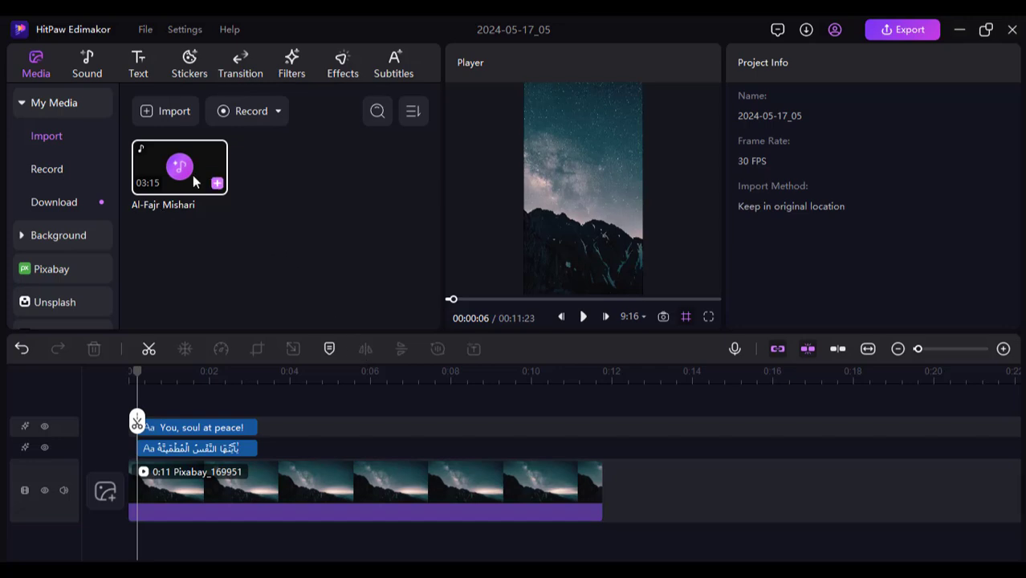
{"action": "left_click", "coordinate": [220, 186]}
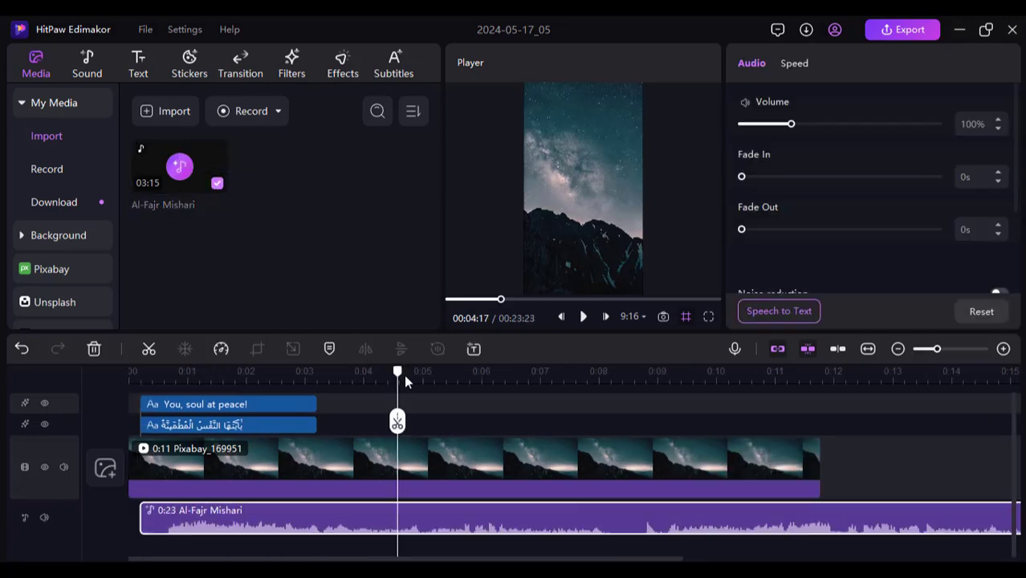
Split the recitation audio in the pause at 00:08:10 and delete the part after it.
{"action": "left_click_drag", "start_coordinate": [404, 374], "coordinate": [576, 402]}
{"action": "left_click_drag", "start_coordinate": [619, 420], "coordinate": [643, 420]}
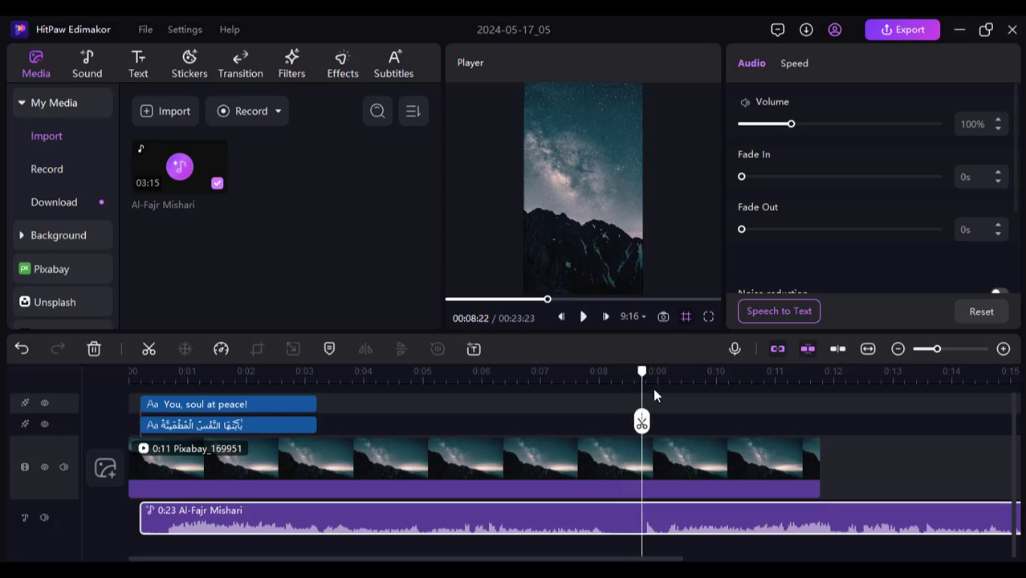
{"action": "left_click_drag", "start_coordinate": [642, 374], "coordinate": [618, 404]}
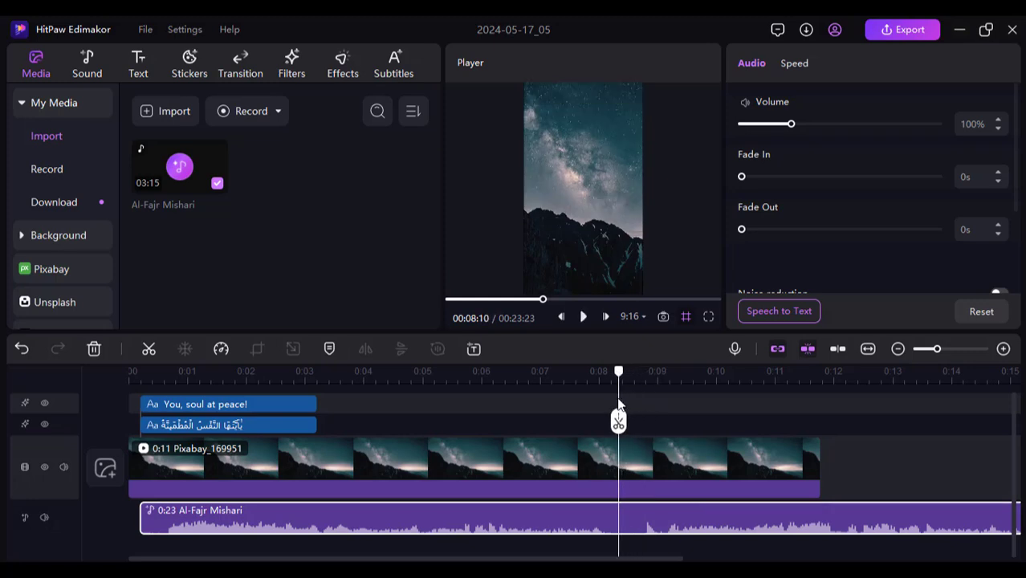
{"action": "left_click", "coordinate": [148, 348]}
{"action": "key", "text": "Delete"}
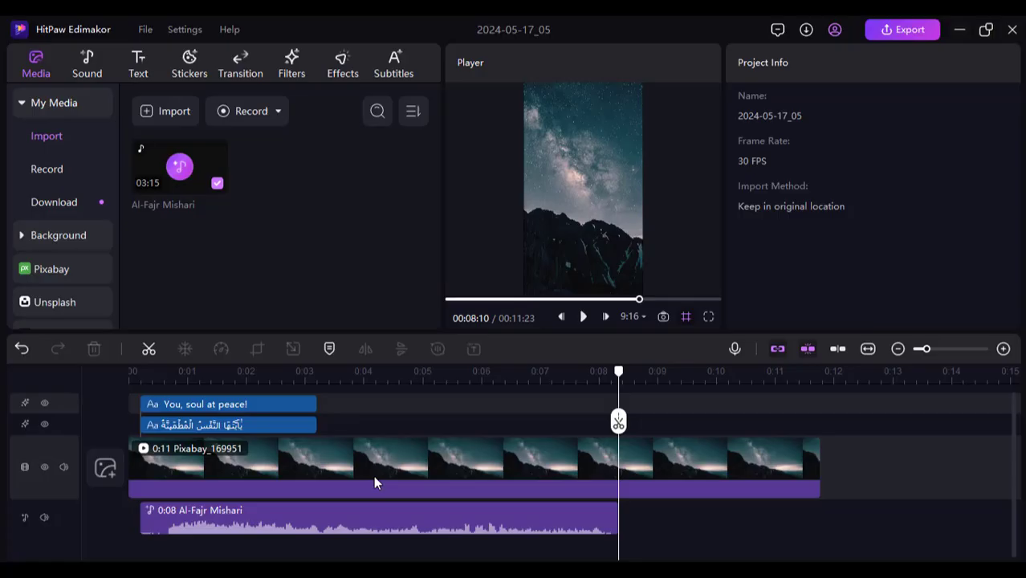
Extend the English and Arabic text clips to the end of the recitation audio at 00:08:10.
{"action": "left_click", "coordinate": [311, 407]}
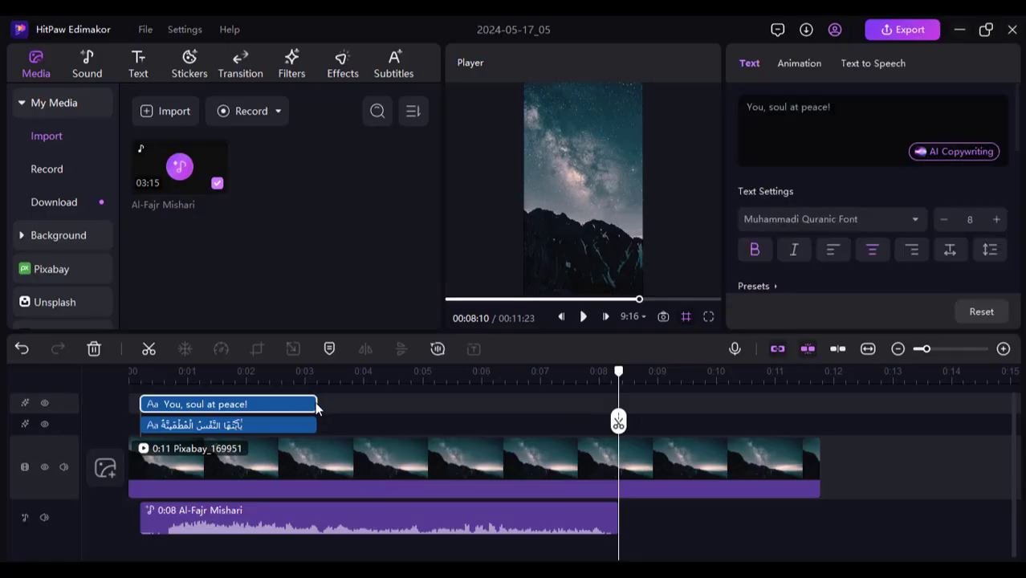
{"action": "left_click_drag", "start_coordinate": [315, 406], "coordinate": [619, 406]}
{"action": "left_click", "coordinate": [283, 426]}
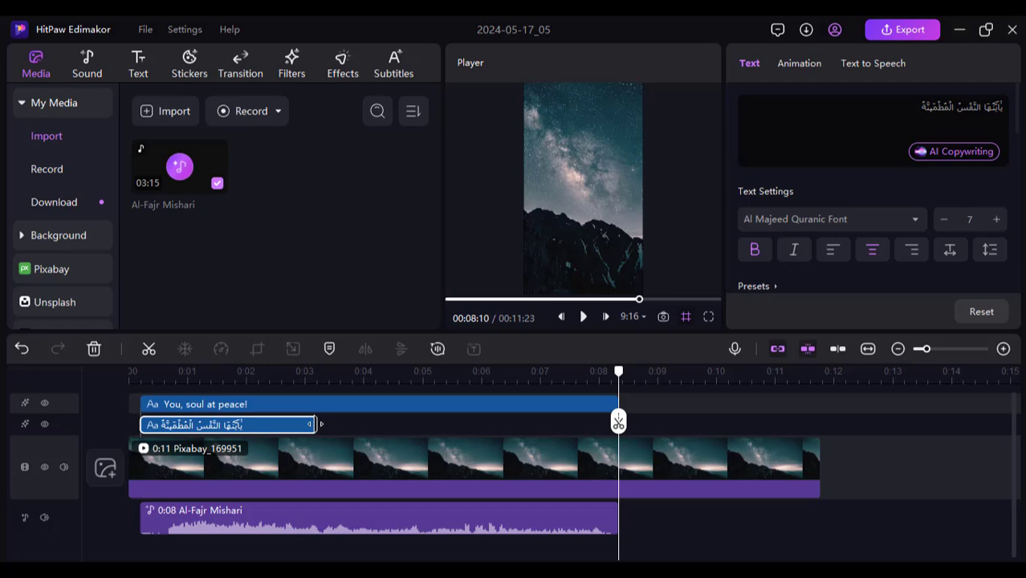
{"action": "left_click_drag", "start_coordinate": [319, 424], "coordinate": [618, 422]}
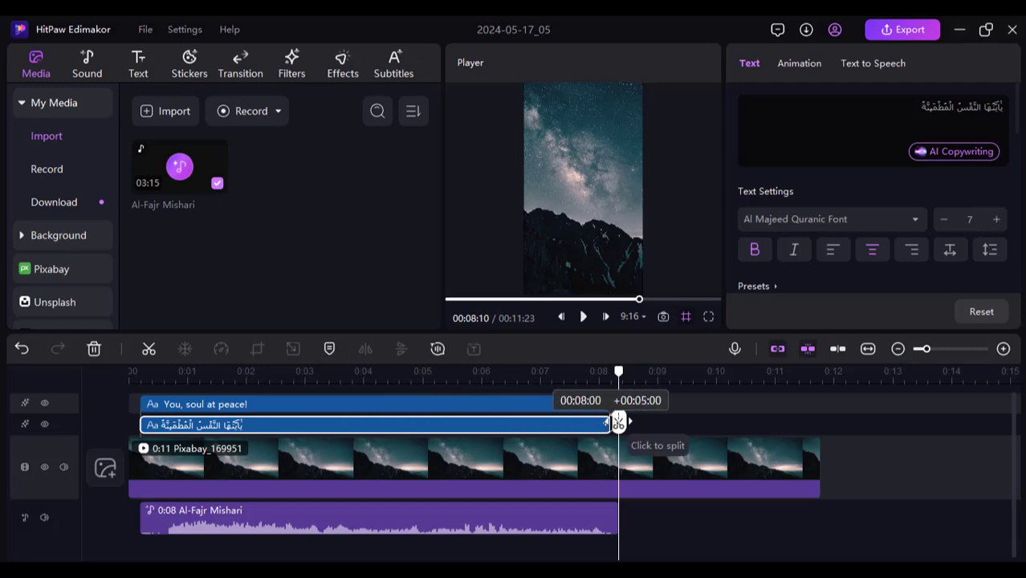
Trim the mountain background video to end at 00:08:20, just past the audio, and return the playhead to the start.
{"action": "left_click", "coordinate": [681, 512]}
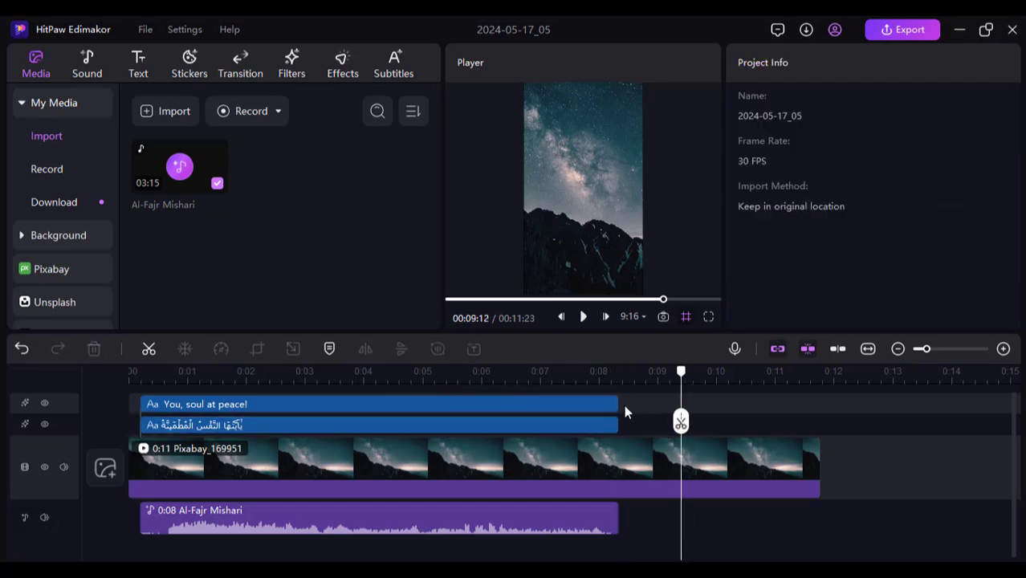
{"action": "left_click", "coordinate": [619, 372]}
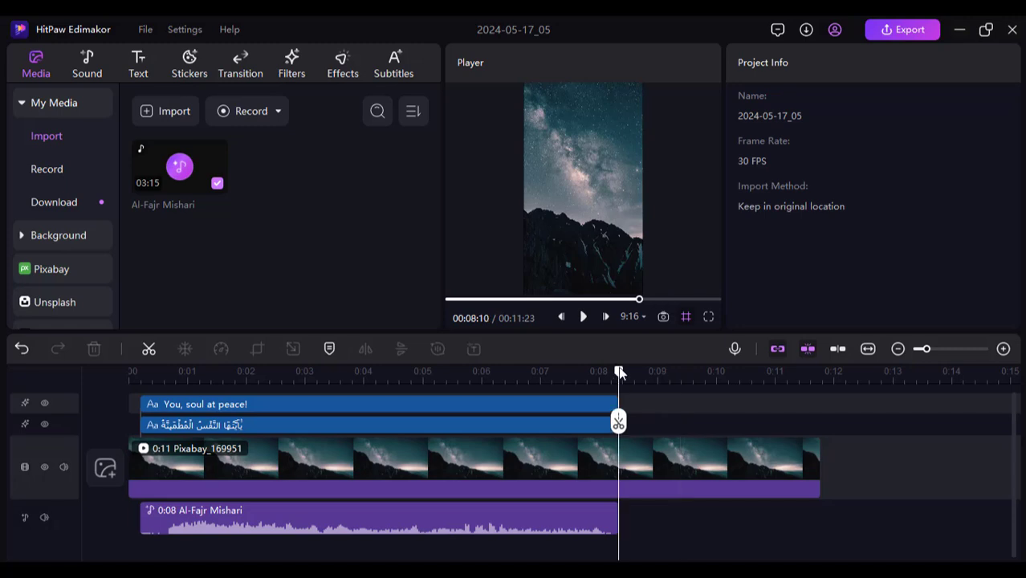
{"action": "left_click_drag", "start_coordinate": [619, 372], "coordinate": [528, 385]}
{"action": "key", "text": "space"}
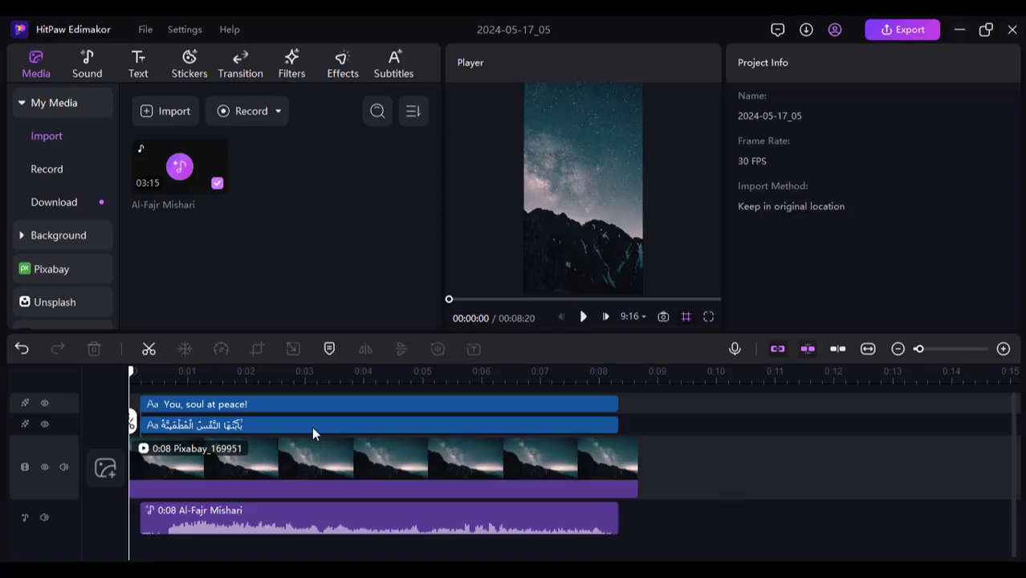
Apply the "Shou...wave" entrance animation to the Arabic text clip and the Typing entrance animation to the English text clip.
{"action": "left_click", "coordinate": [312, 426]}
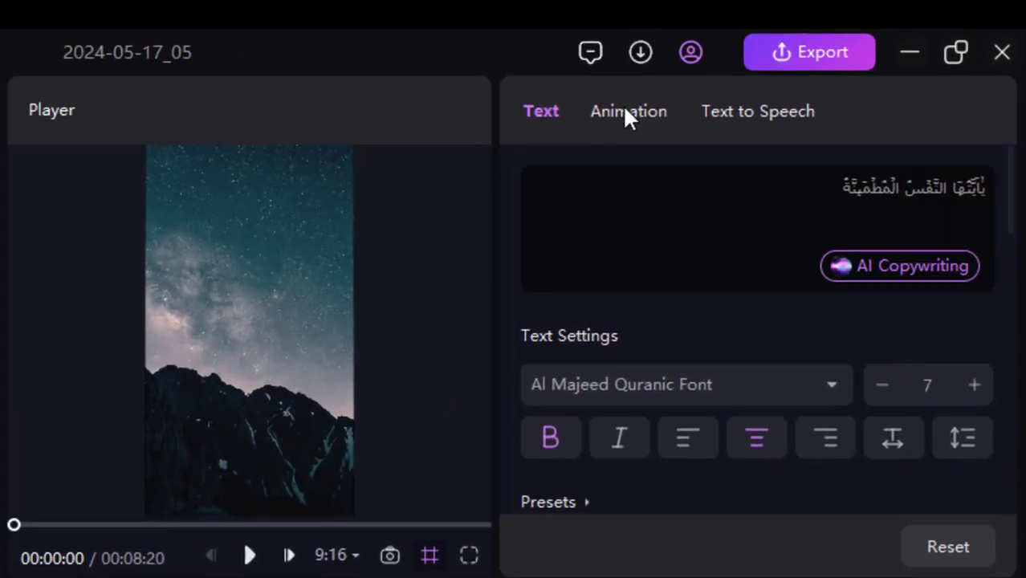
{"action": "left_click", "coordinate": [626, 112]}
{"action": "scroll", "coordinate": [800, 337], "scroll_direction": "down", "scroll_amount": 3}
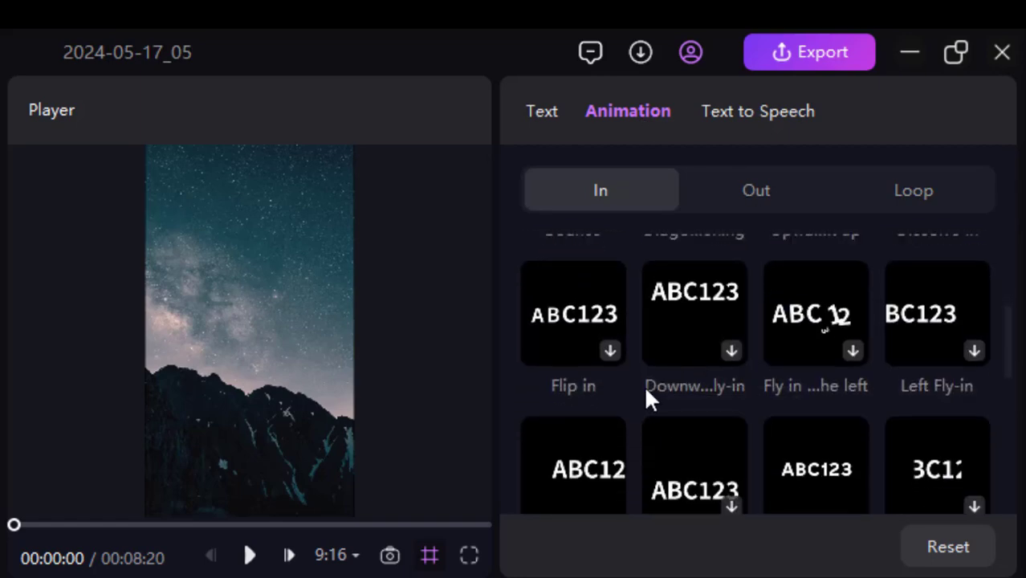
{"action": "scroll", "coordinate": [814, 414], "scroll_direction": "down", "scroll_amount": 5}
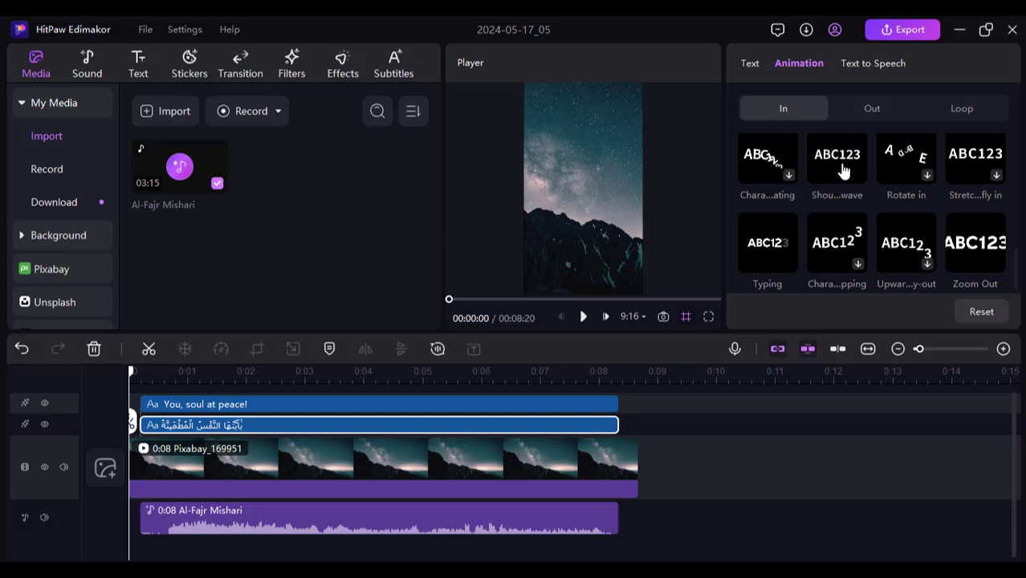
{"action": "left_click", "coordinate": [844, 171]}
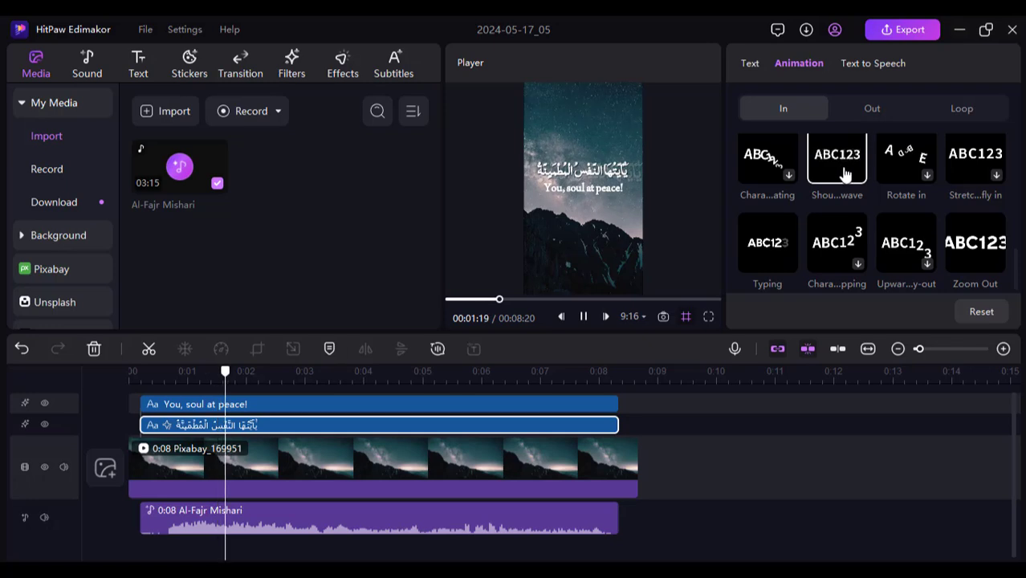
{"action": "left_click", "coordinate": [326, 407]}
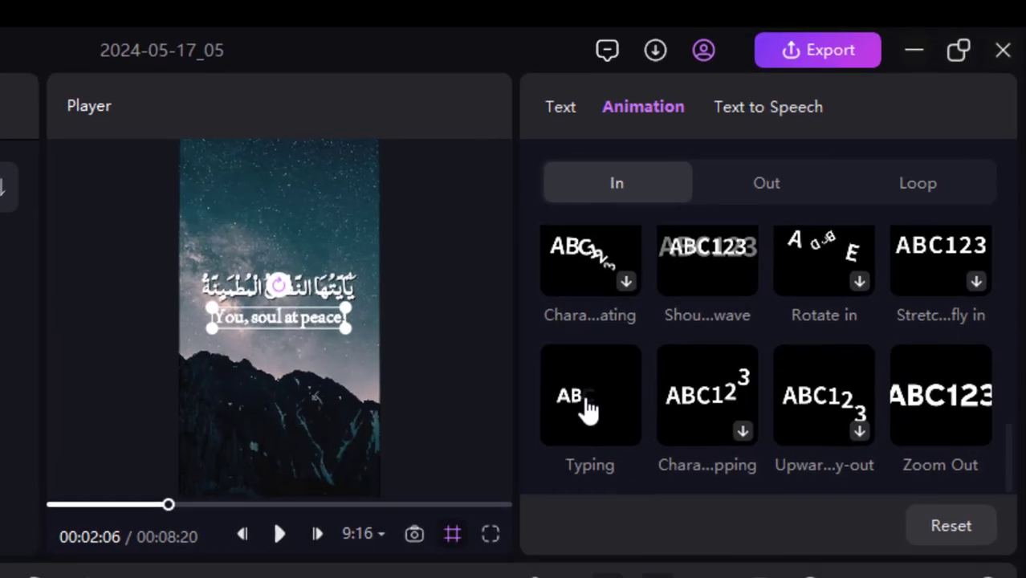
{"action": "left_click", "coordinate": [766, 250]}
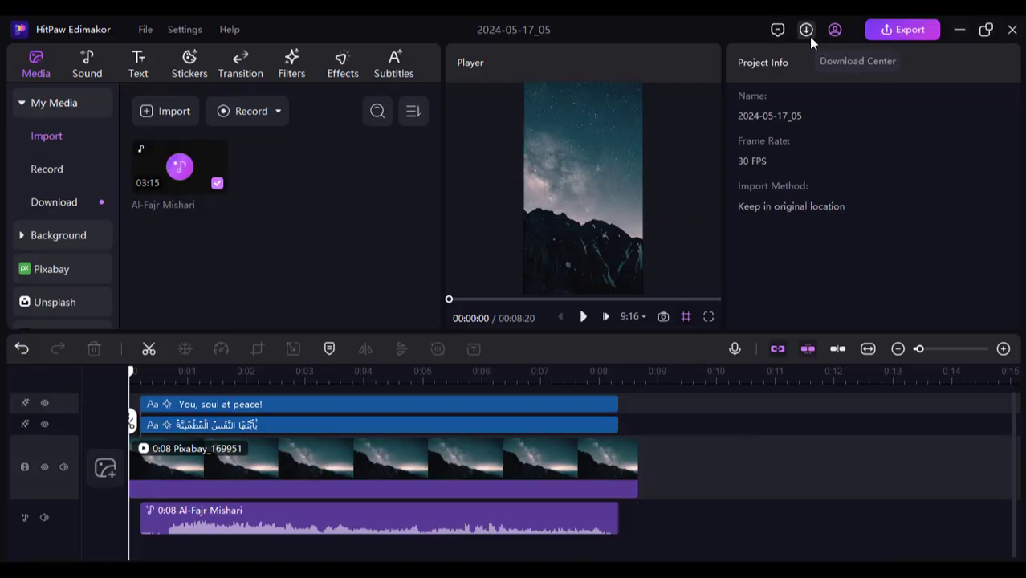
Open the video export settings, keep the MP4 format, and set the resolution to 4K and the frame rate to 30 fps.
{"action": "left_click", "coordinate": [907, 34]}
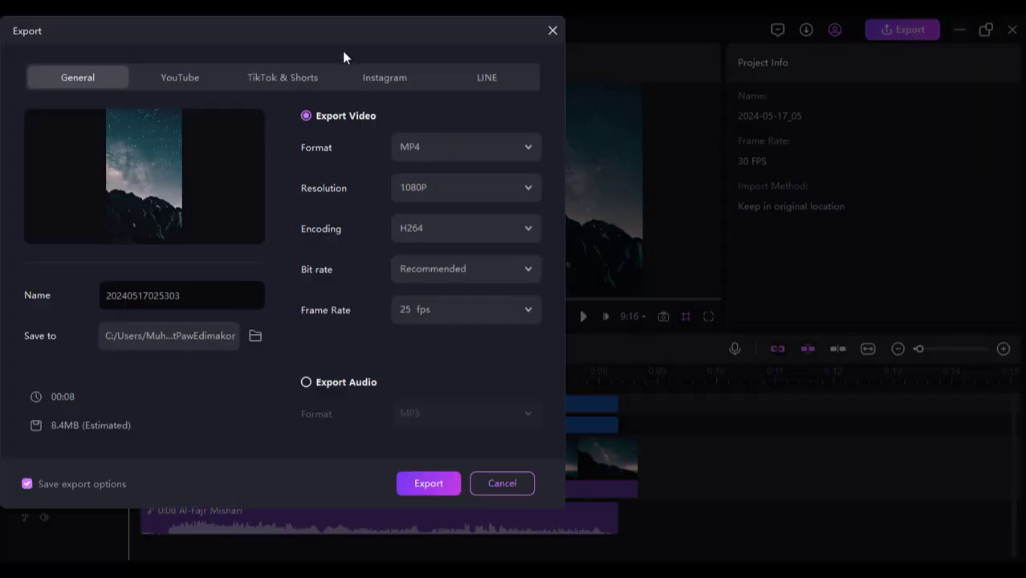
{"action": "left_click_drag", "start_coordinate": [341, 31], "coordinate": [593, 54]}
{"action": "left_click", "coordinate": [713, 170]}
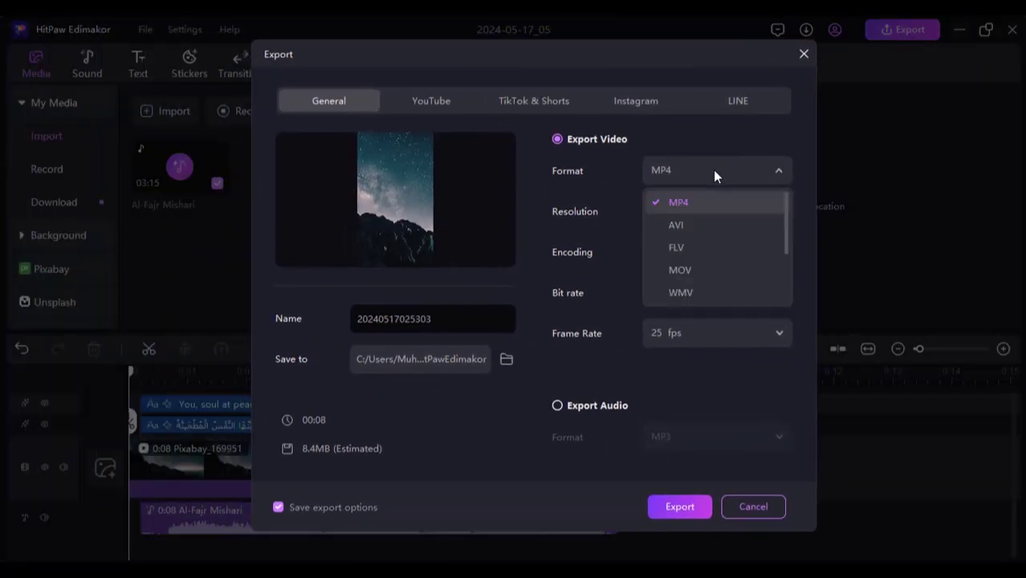
{"action": "left_click", "coordinate": [714, 170]}
{"action": "left_click", "coordinate": [714, 176]}
{"action": "left_click", "coordinate": [700, 148]}
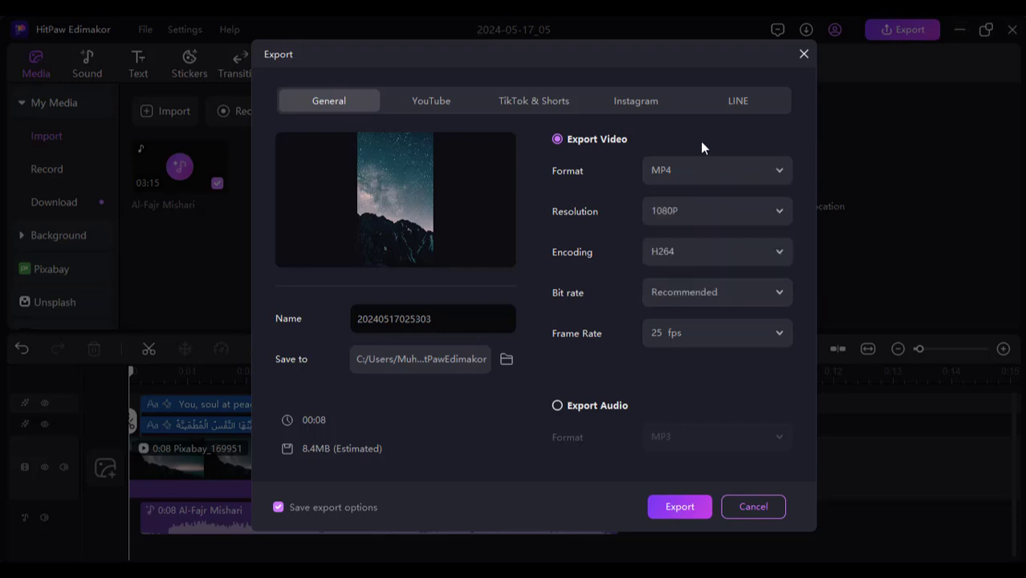
{"action": "left_click", "coordinate": [694, 214]}
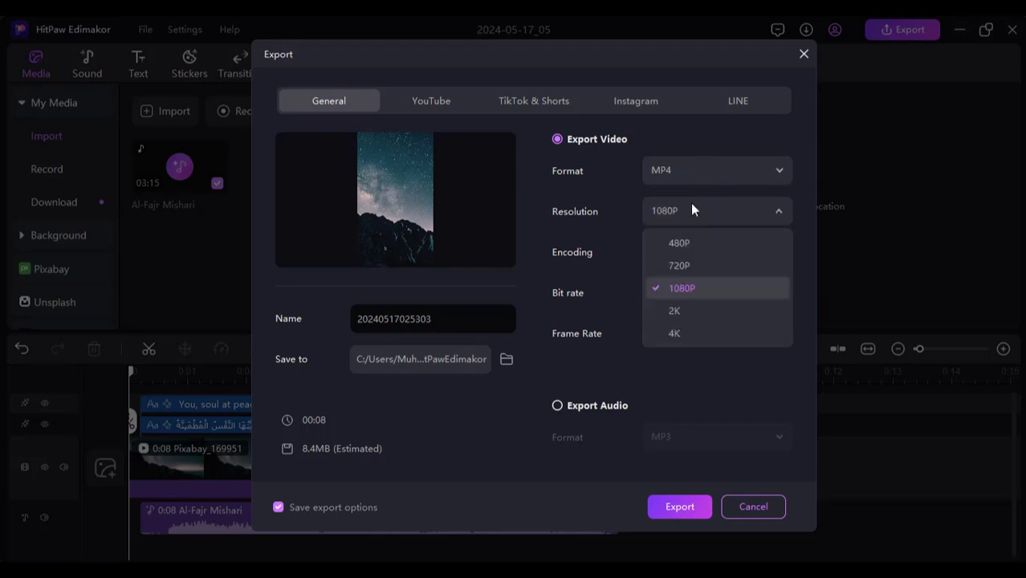
{"action": "left_click", "coordinate": [688, 335]}
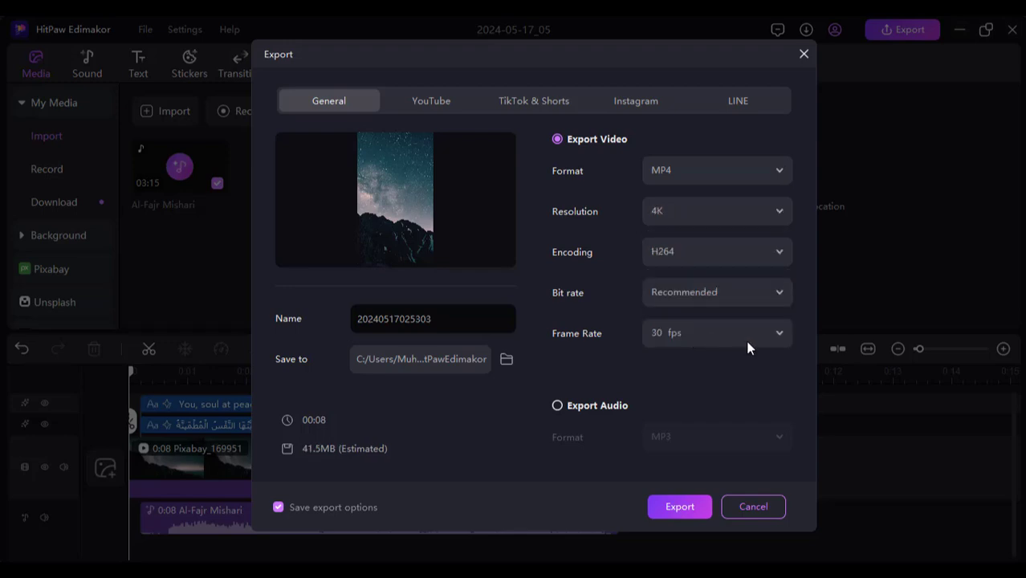
Name the output file quranic and export the video.
{"action": "double_click", "coordinate": [466, 319]}
{"action": "type", "text": "quranic"}
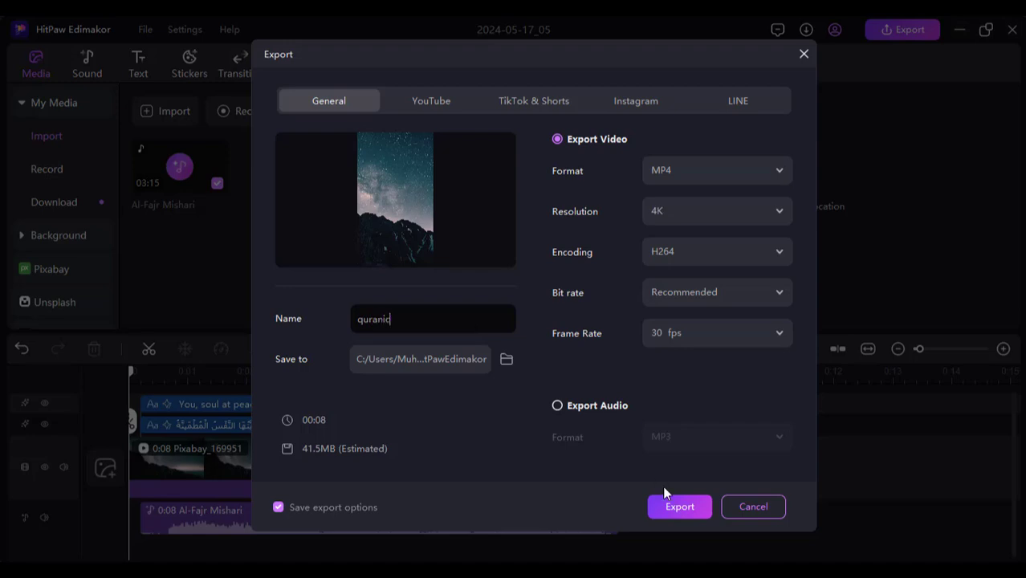
{"action": "left_click", "coordinate": [671, 504]}
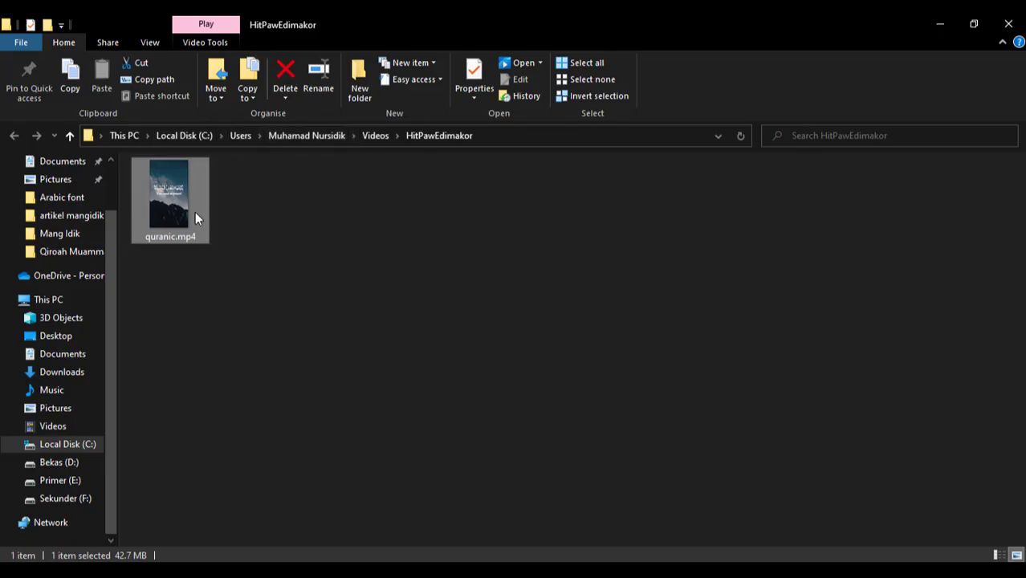
Open the exported quranic.mp4 from the HitPawEdimakor folder in the video player.
{"action": "double_click", "coordinate": [184, 211]}
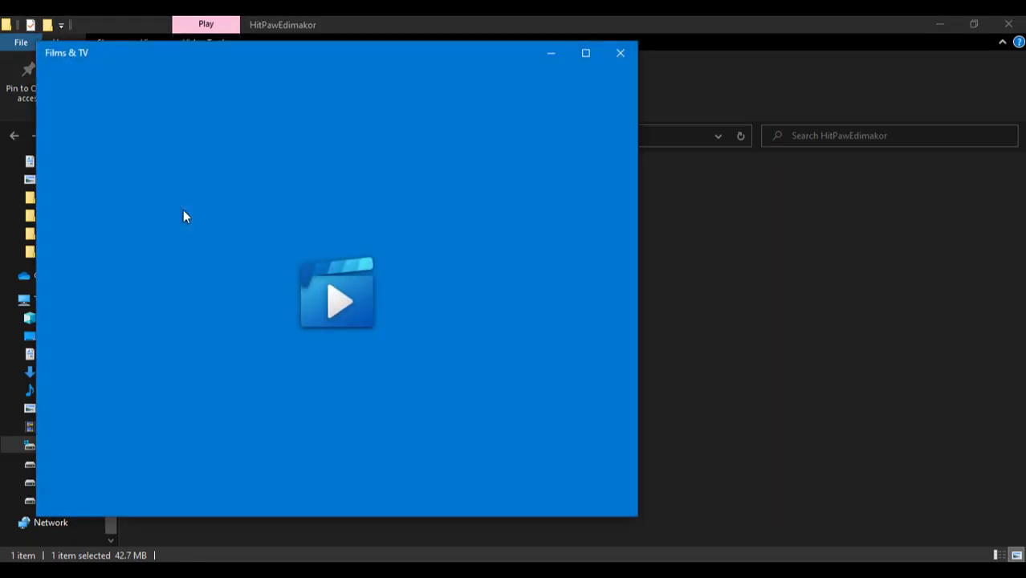